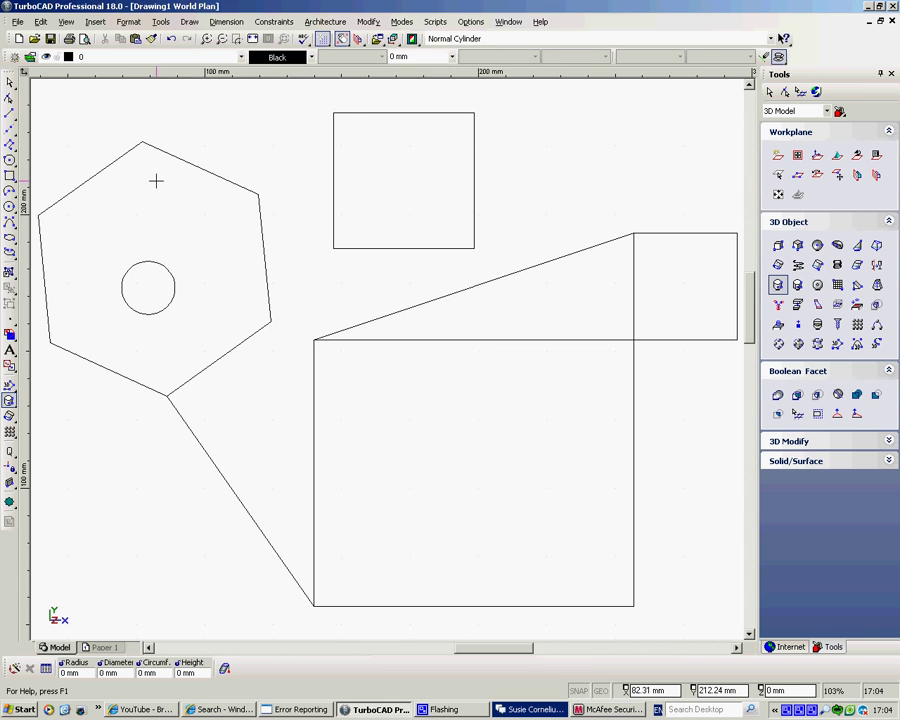
# Place a cylinder's circular base with a radius of about 12 mm at the hexagon's upper edge.
pyautogui.click(470, 21)
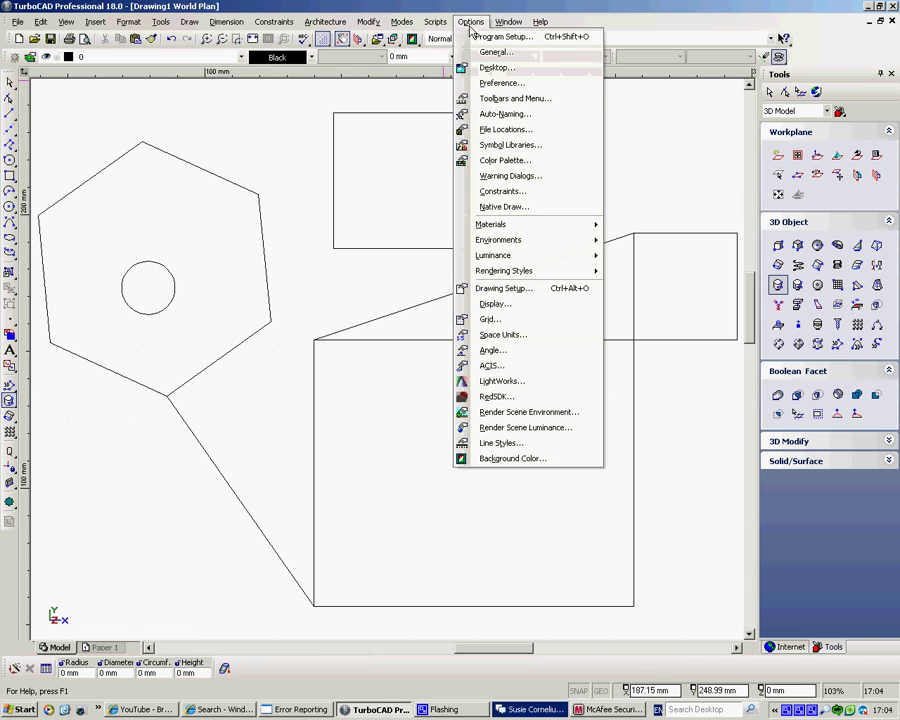
pyautogui.click(177, 126)
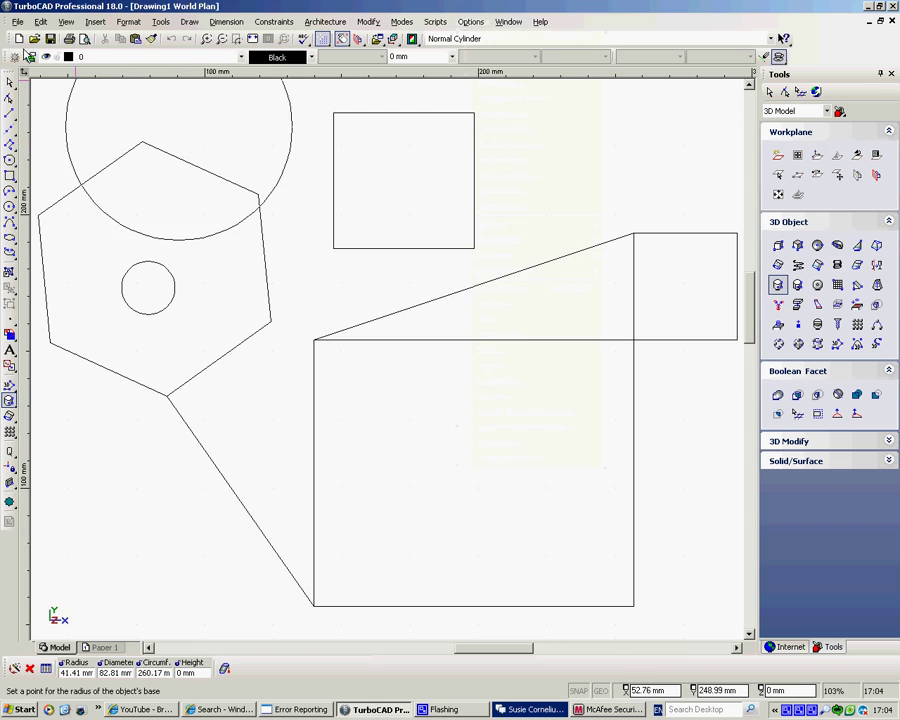
pyautogui.click(147, 120)
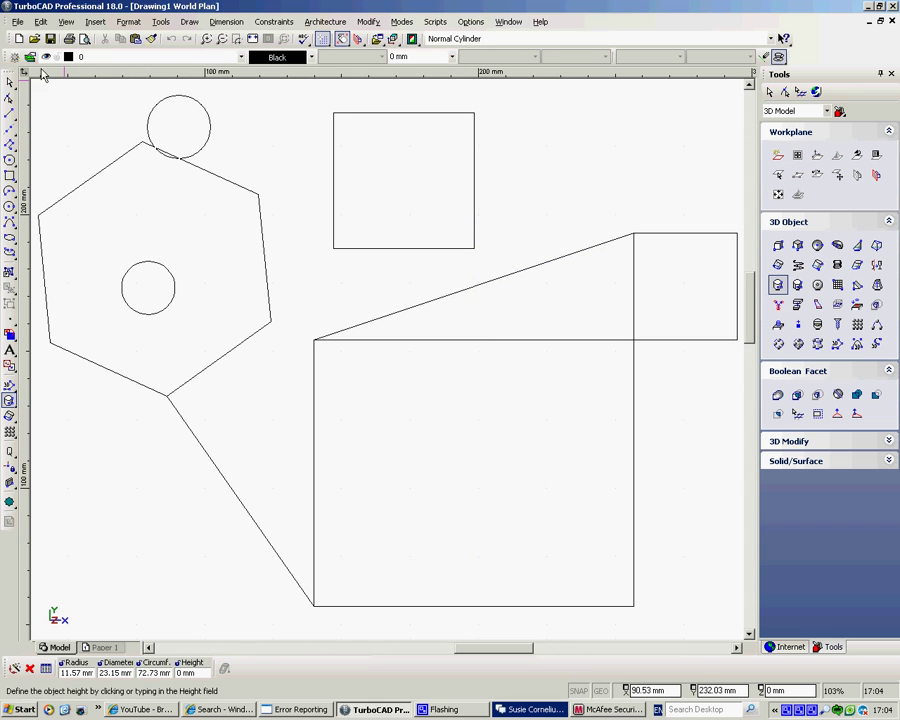
# Examine the available file, editing, view, insertion, formatting and tool commands, including the list of palettes.
pyautogui.click(14, 22)
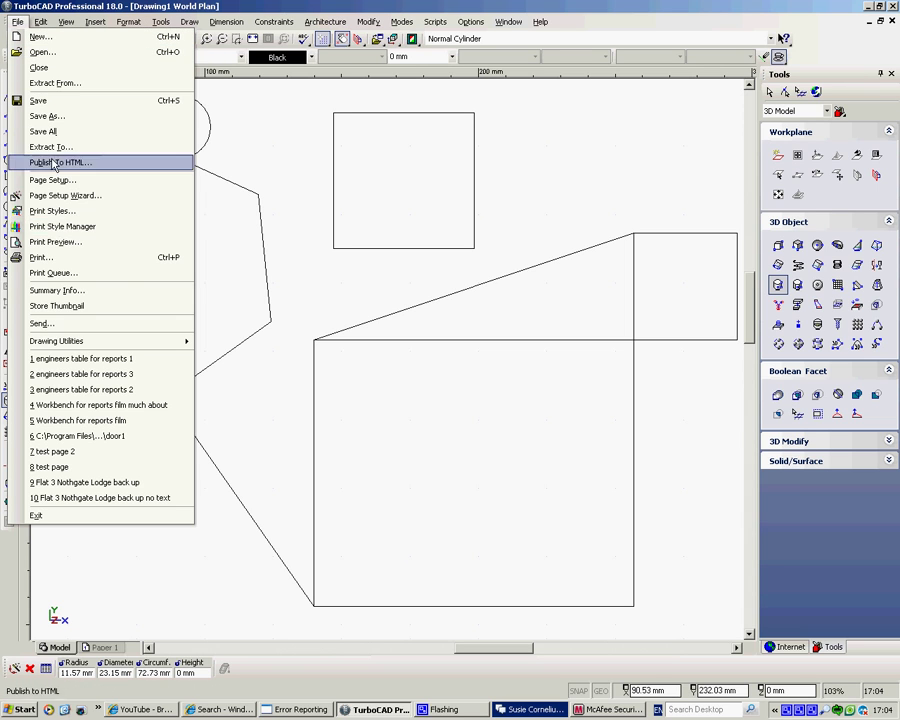
pyautogui.moveTo(40, 23)
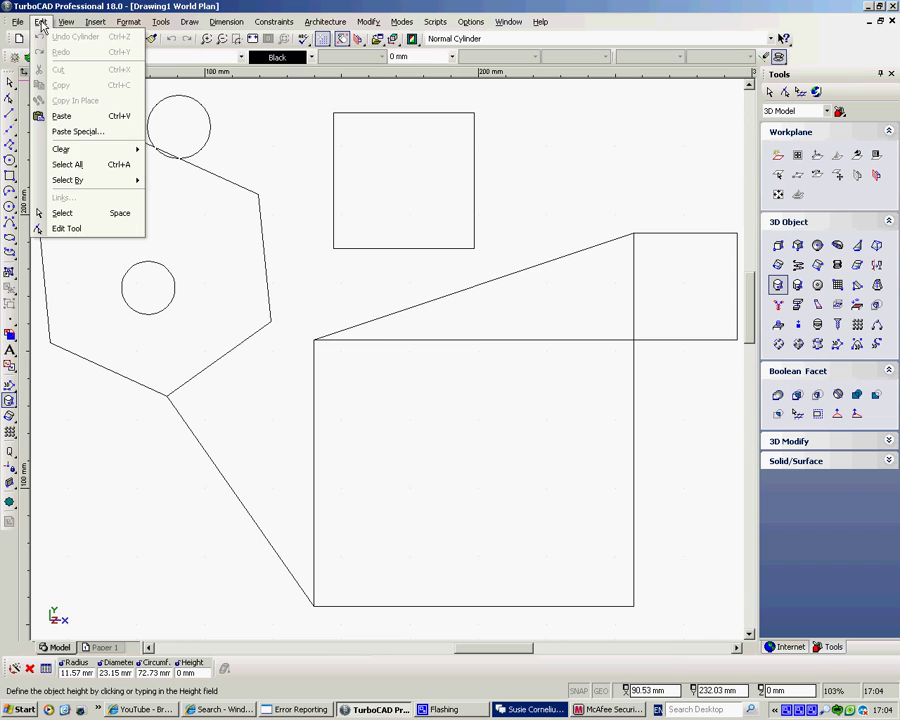
pyautogui.moveTo(67, 24)
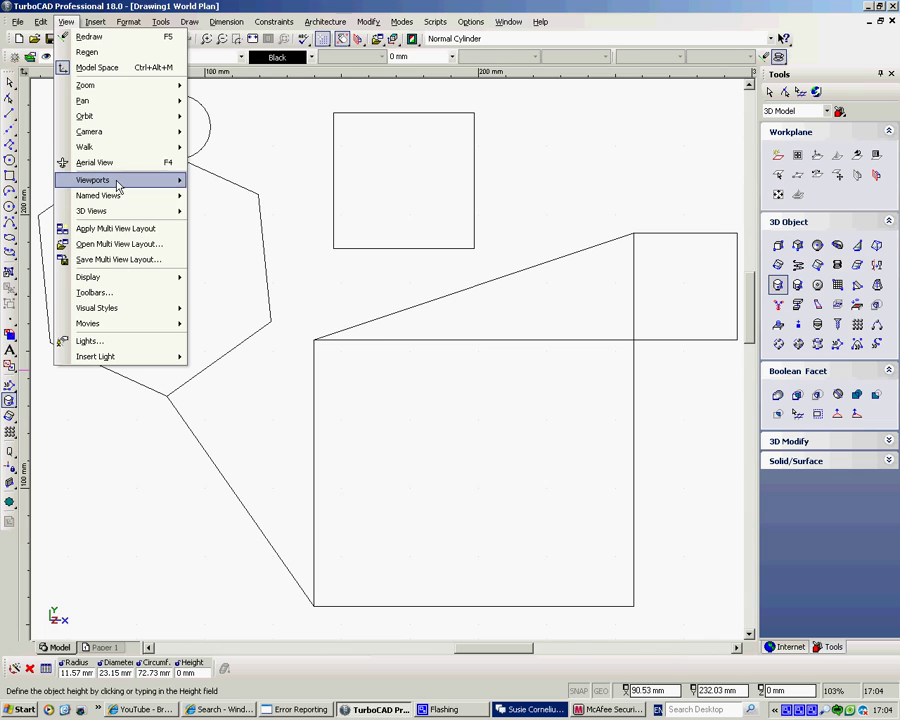
pyautogui.moveTo(118, 187)
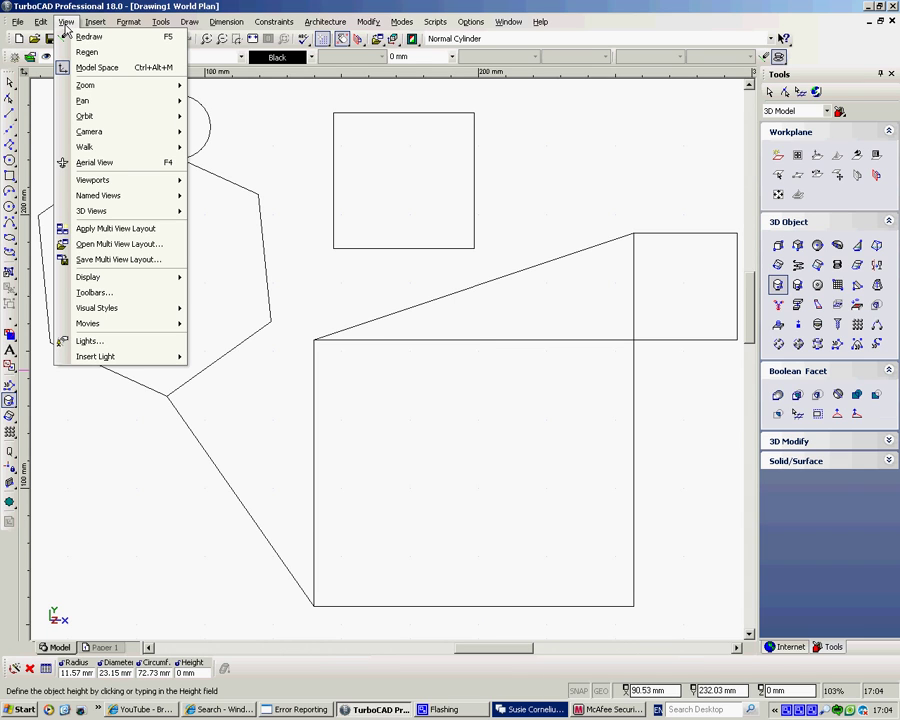
pyautogui.moveTo(96, 25)
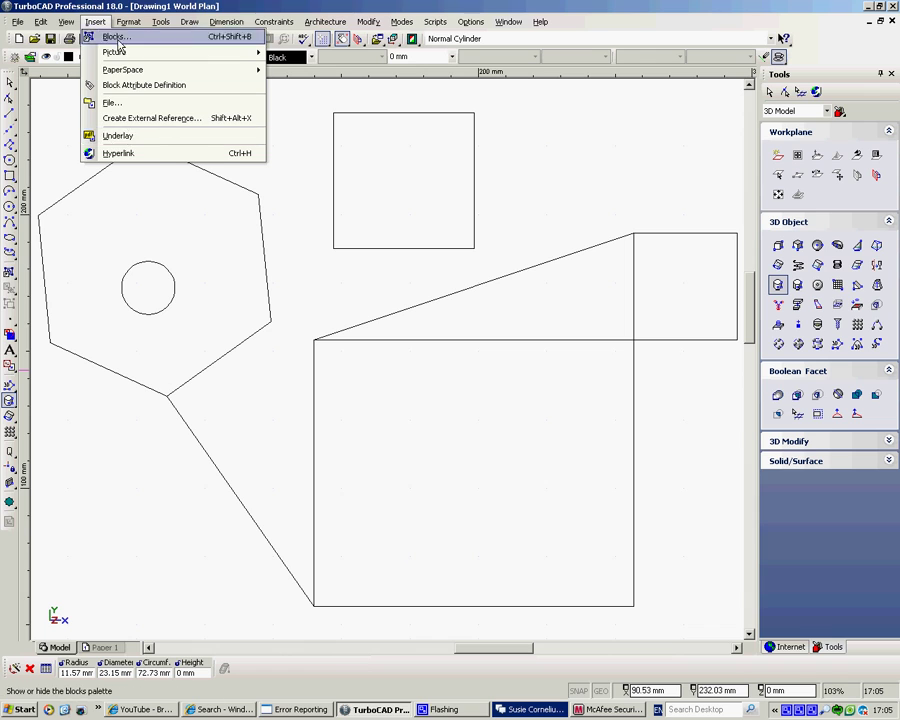
pyautogui.moveTo(127, 24)
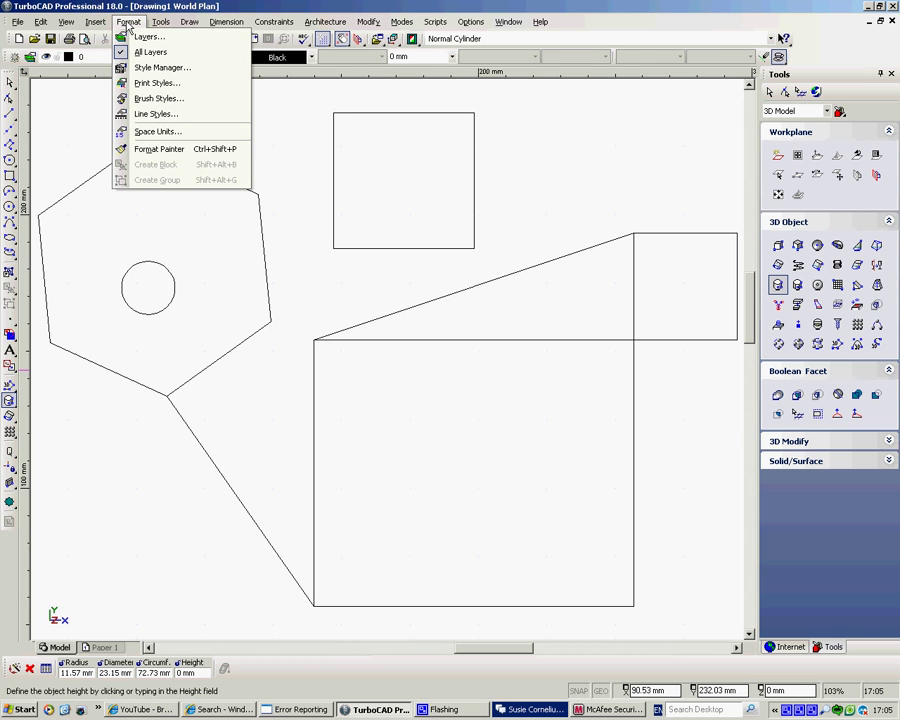
pyautogui.moveTo(160, 26)
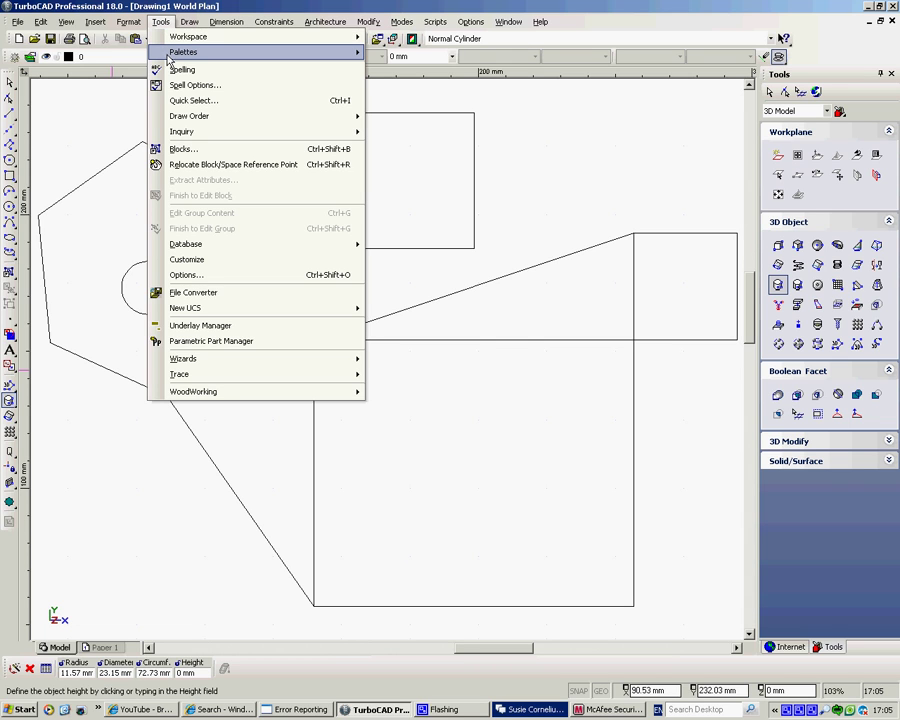
pyautogui.moveTo(168, 55)
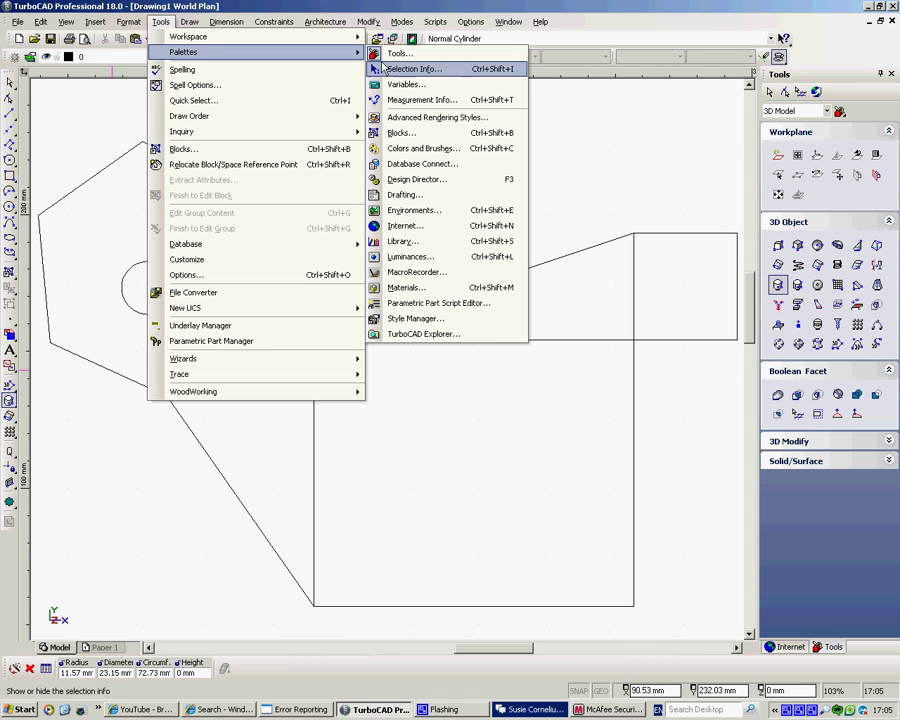
pyautogui.moveTo(283, 404)
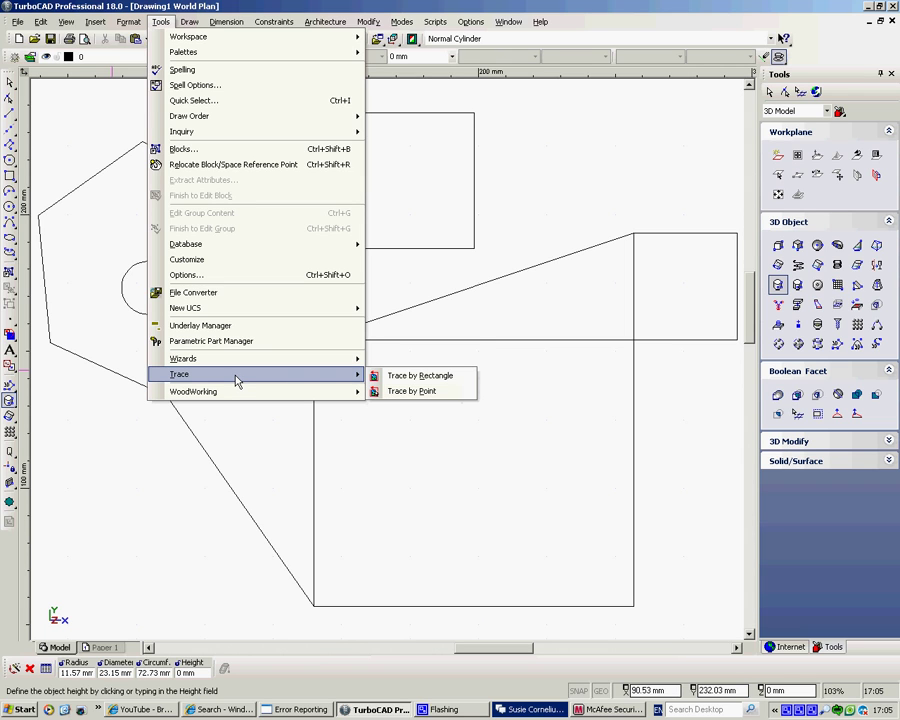
# Examine the available drawing, dimension, constraint, architecture, modification, mode, Ruby script and window commands.
pyautogui.moveTo(193, 26)
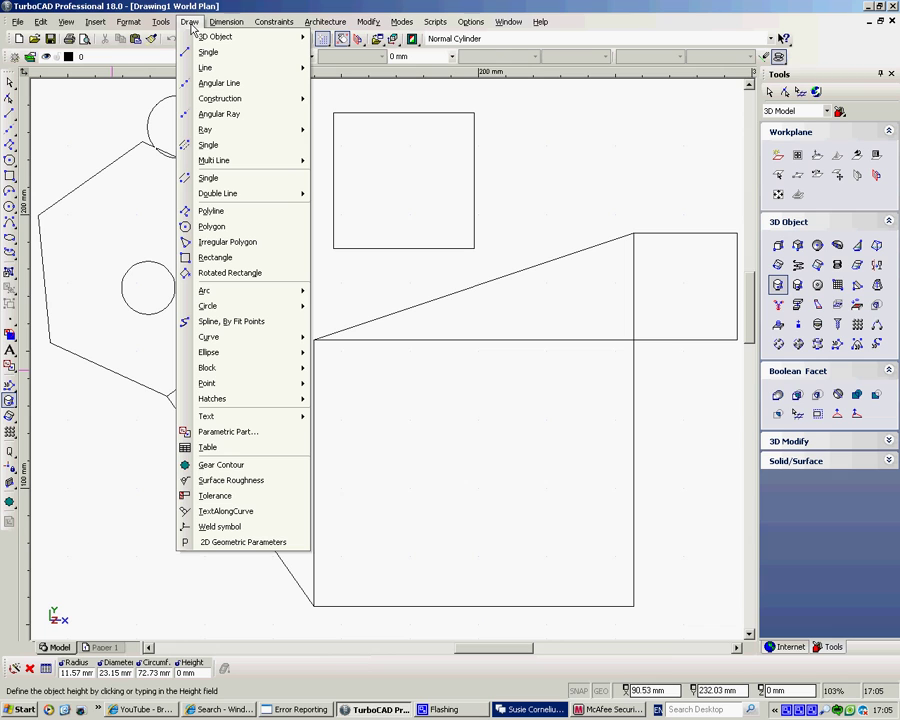
pyautogui.moveTo(220, 22)
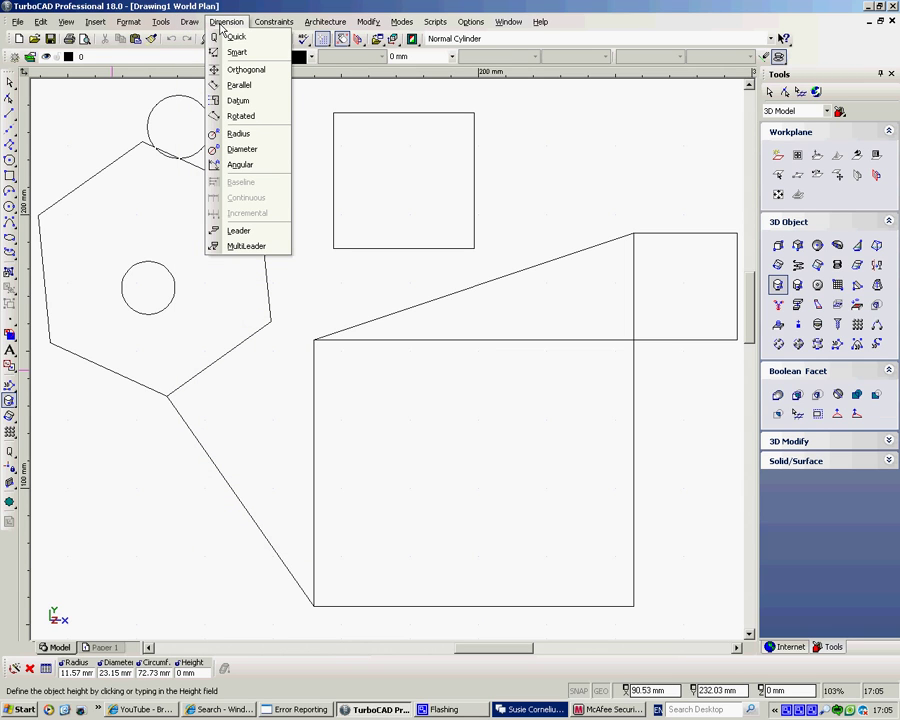
pyautogui.moveTo(268, 26)
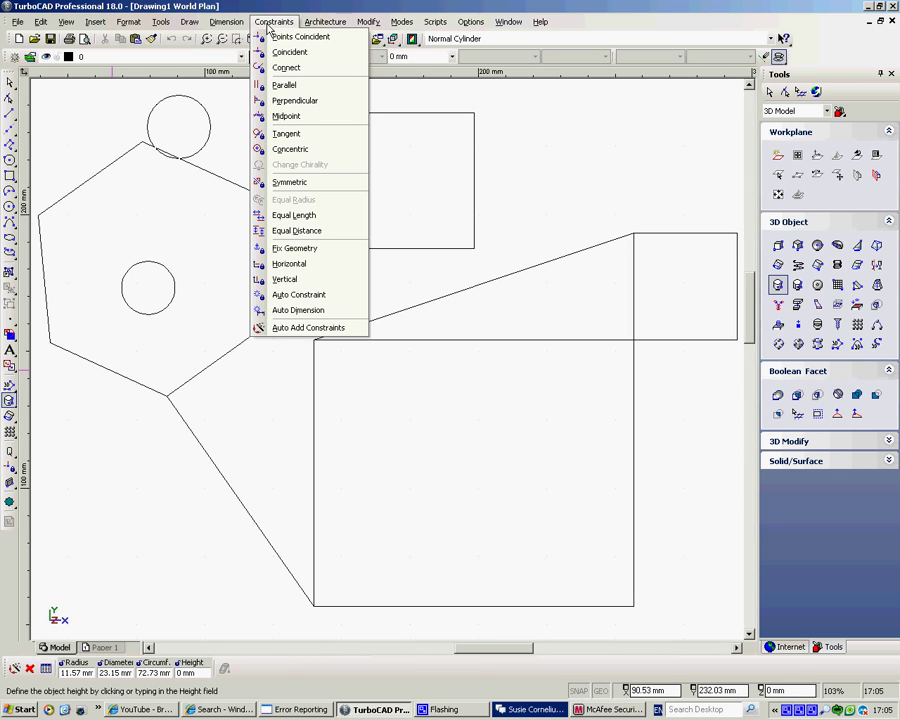
pyautogui.moveTo(323, 32)
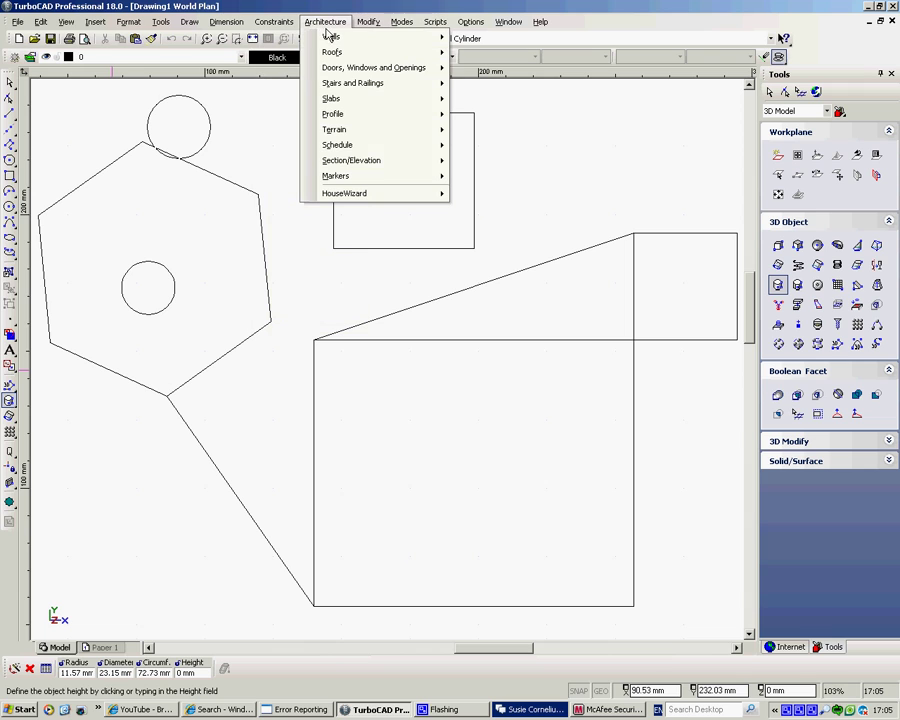
pyautogui.moveTo(365, 23)
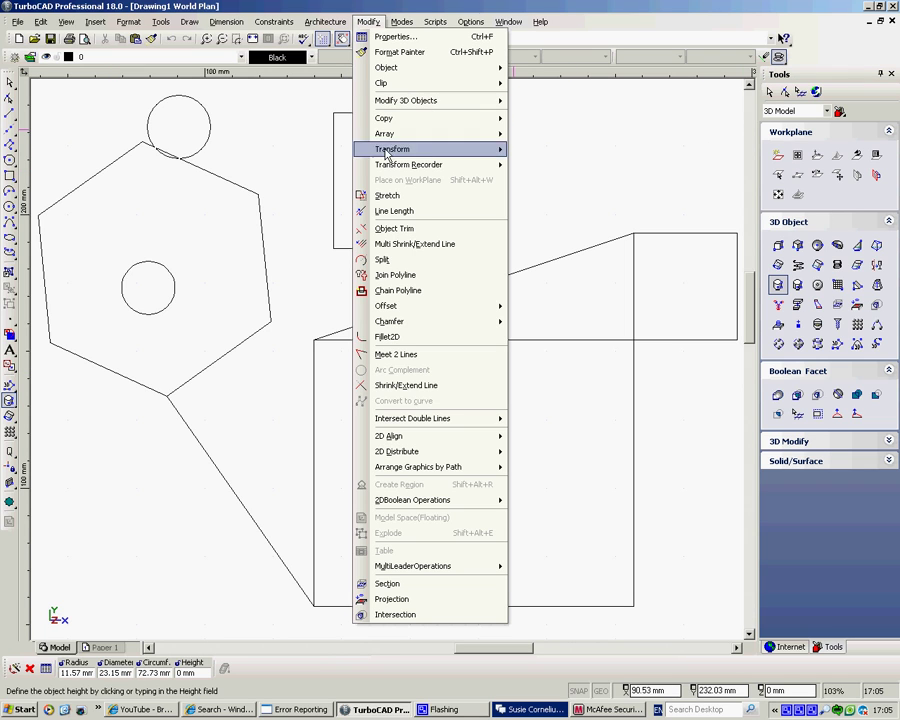
pyautogui.moveTo(399, 24)
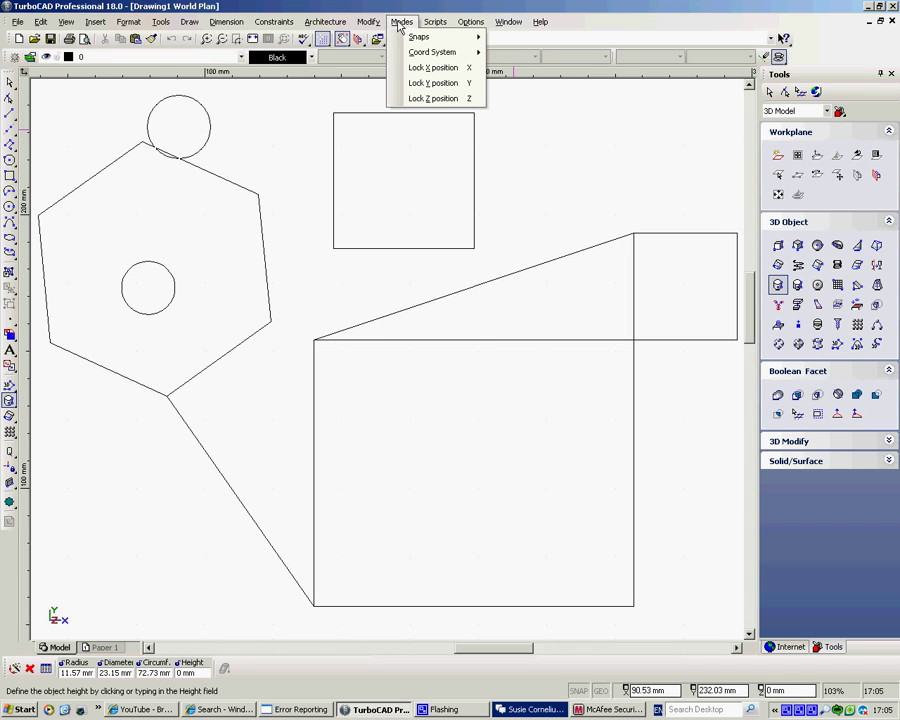
pyautogui.moveTo(435, 25)
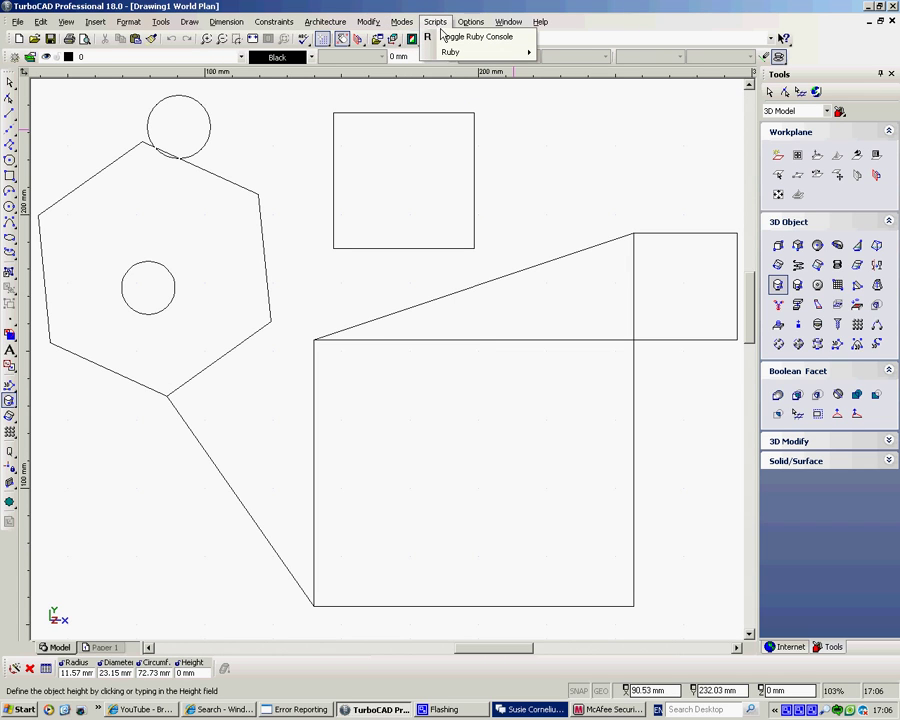
pyautogui.moveTo(450, 53)
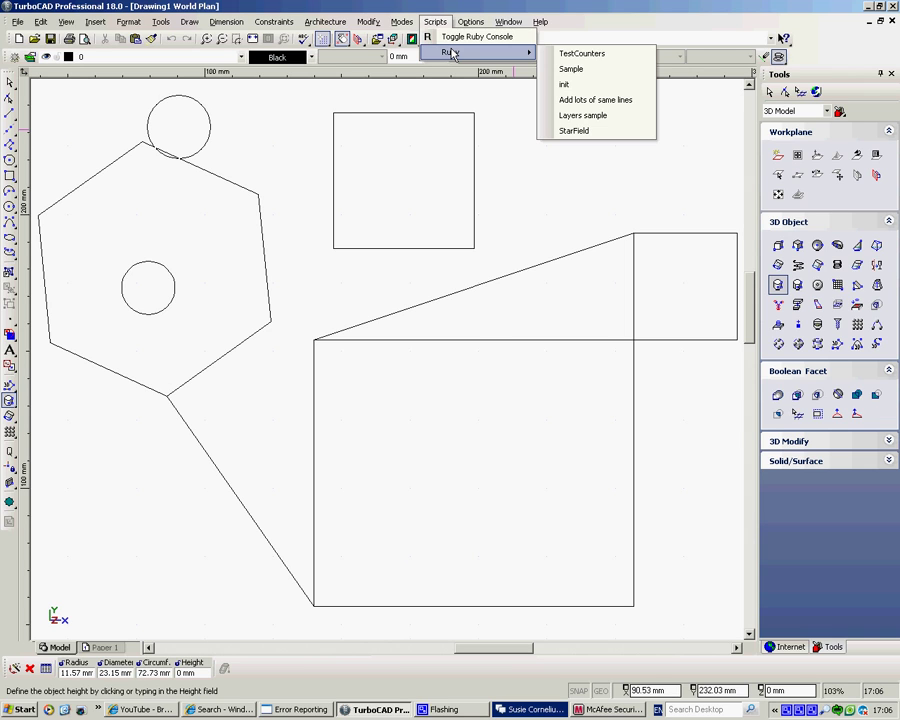
pyautogui.moveTo(514, 25)
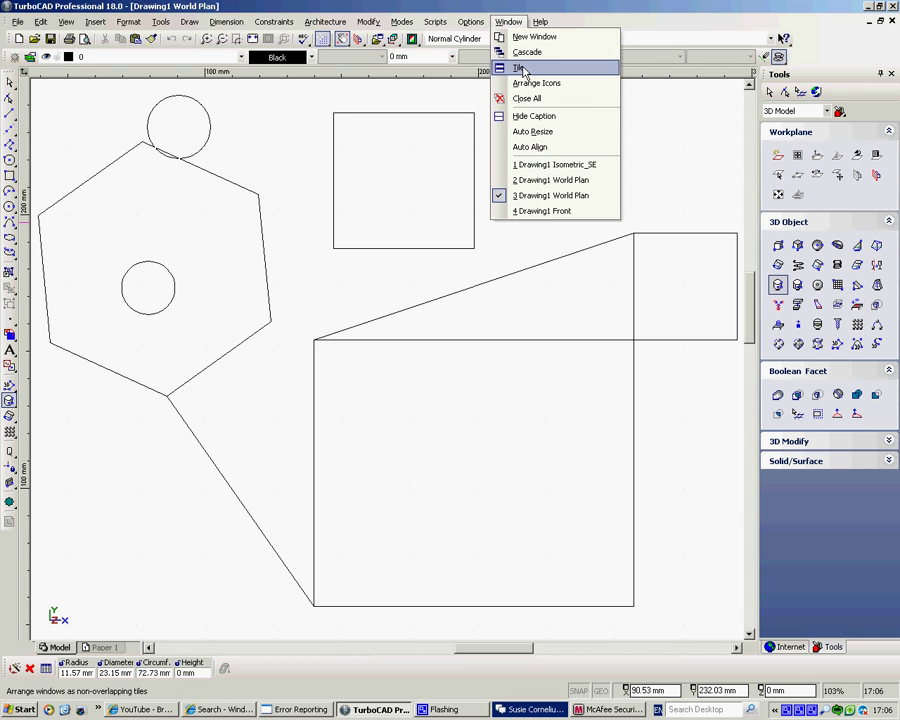
# Look through the keyboard shortcut reference, including the single snap shortcuts, and close it.
pyautogui.moveTo(541, 24)
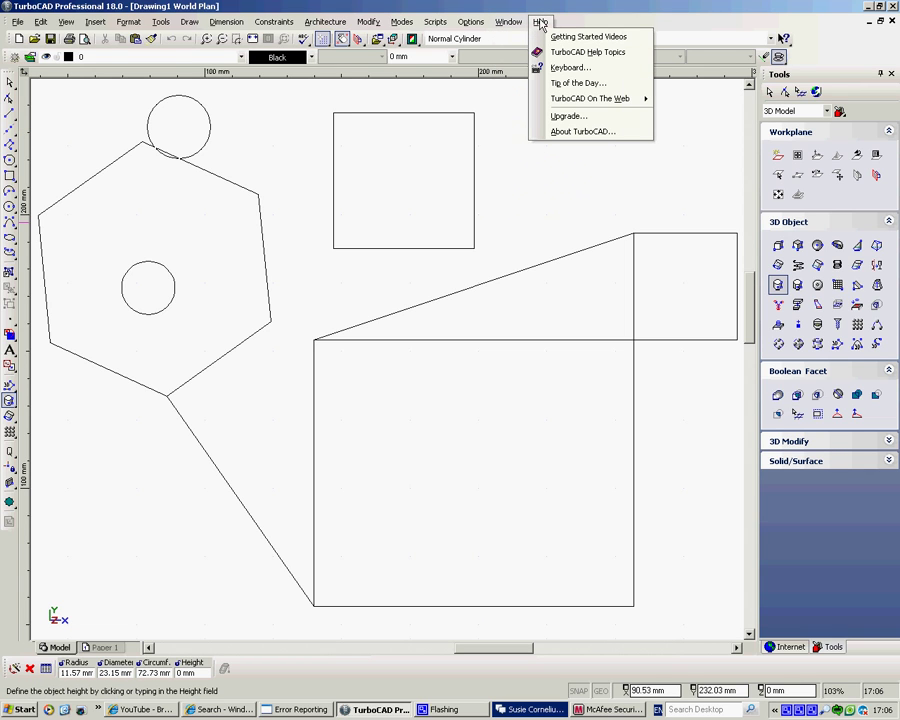
pyautogui.click(562, 67)
pyautogui.moveTo(660, 300); pyautogui.dragTo(659, 360)
pyautogui.click(651, 367)
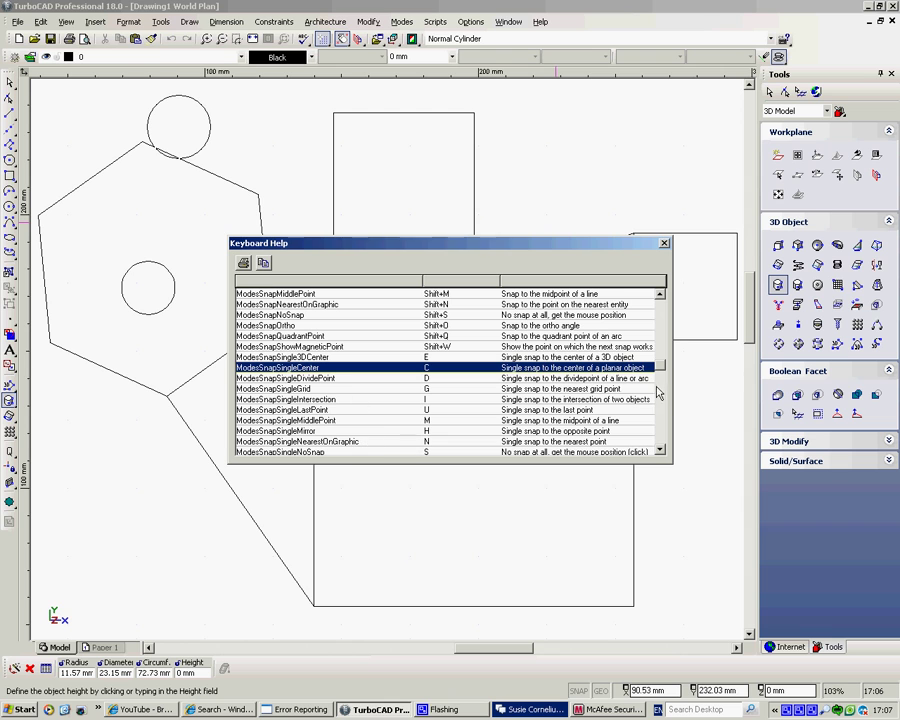
pyautogui.moveTo(661, 370); pyautogui.dragTo(671, 300)
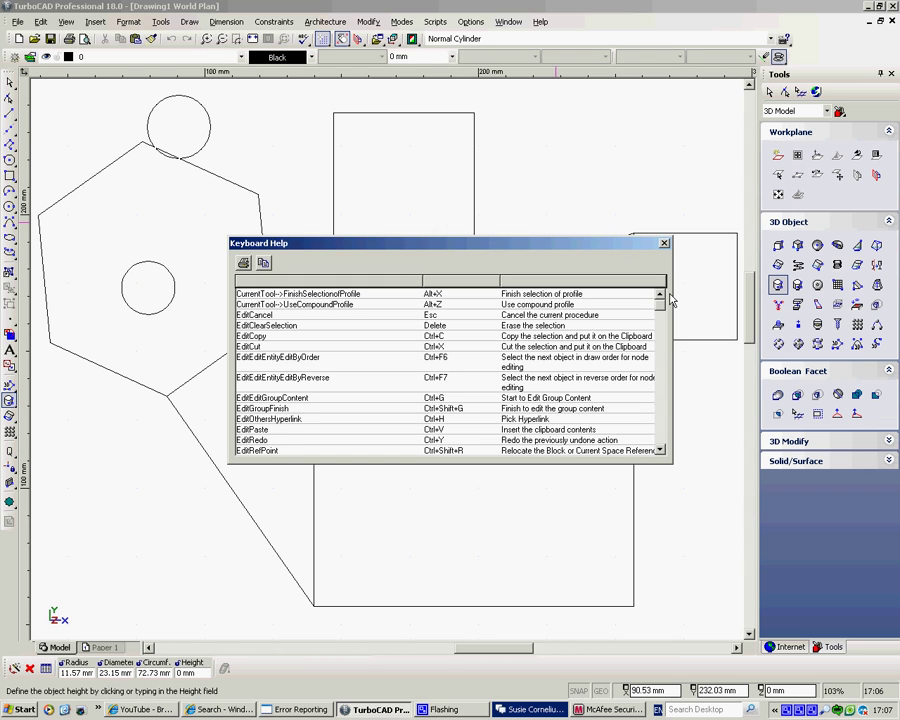
pyautogui.click(664, 243)
# View the upgrade activation form without activating, and view the program's version and copyright information.
pyautogui.click(540, 22)
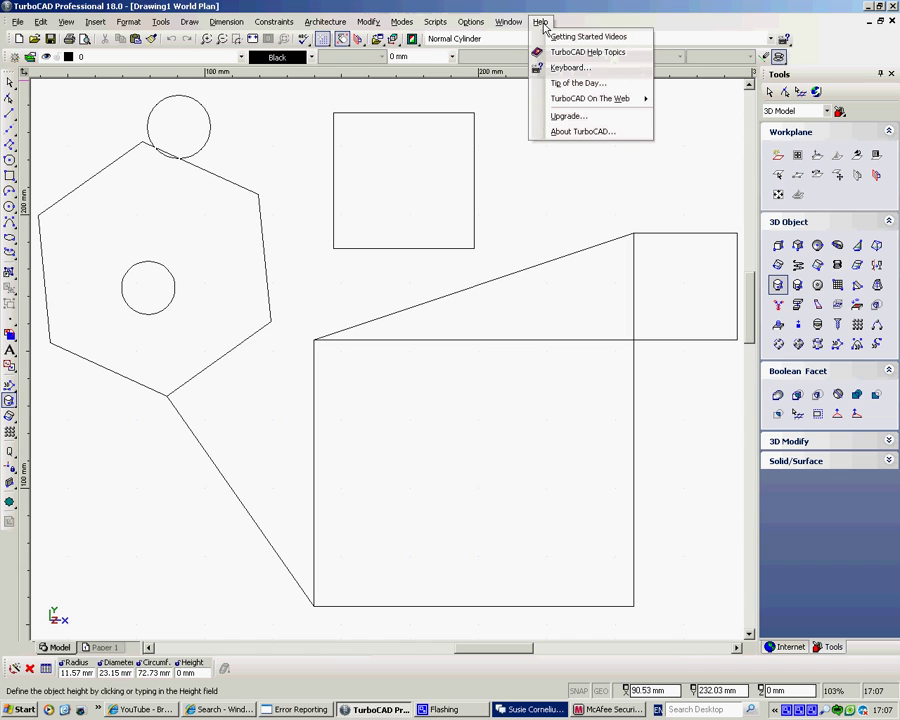
pyautogui.click(571, 117)
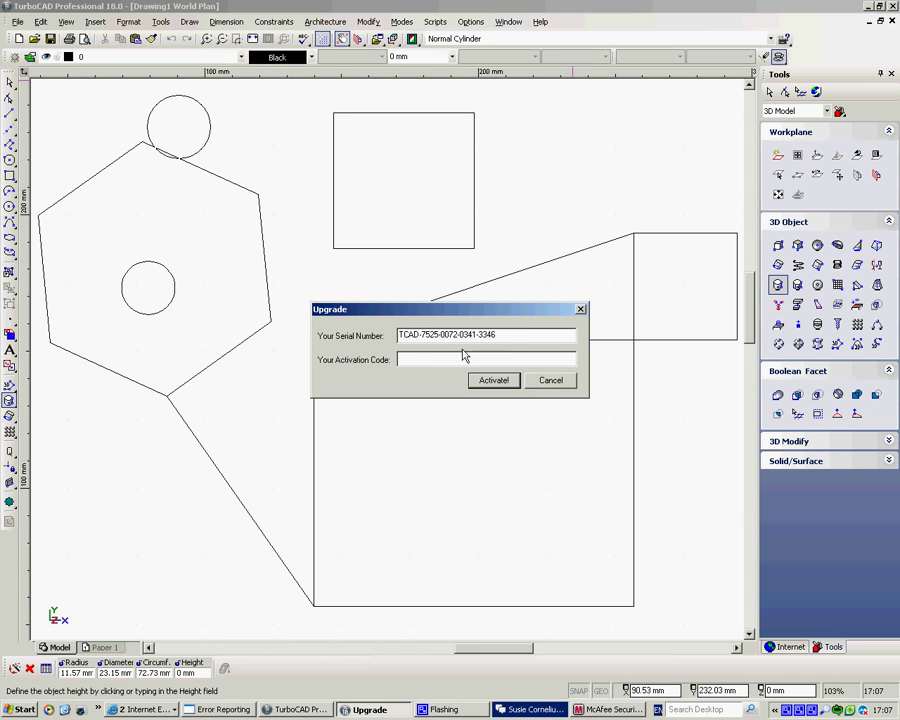
pyautogui.click(550, 381)
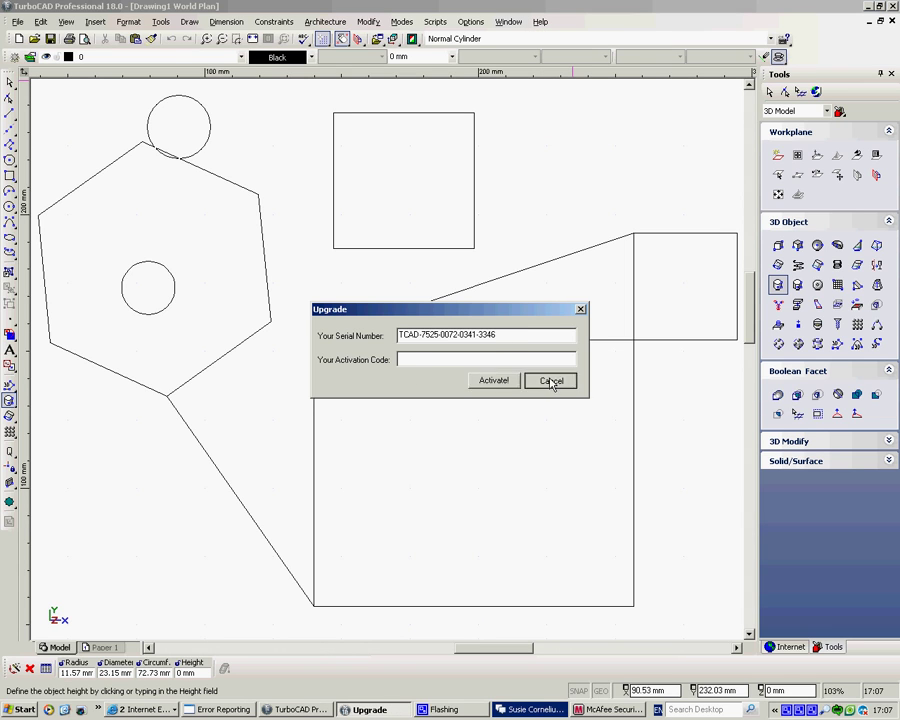
pyautogui.click(541, 22)
pyautogui.click(576, 131)
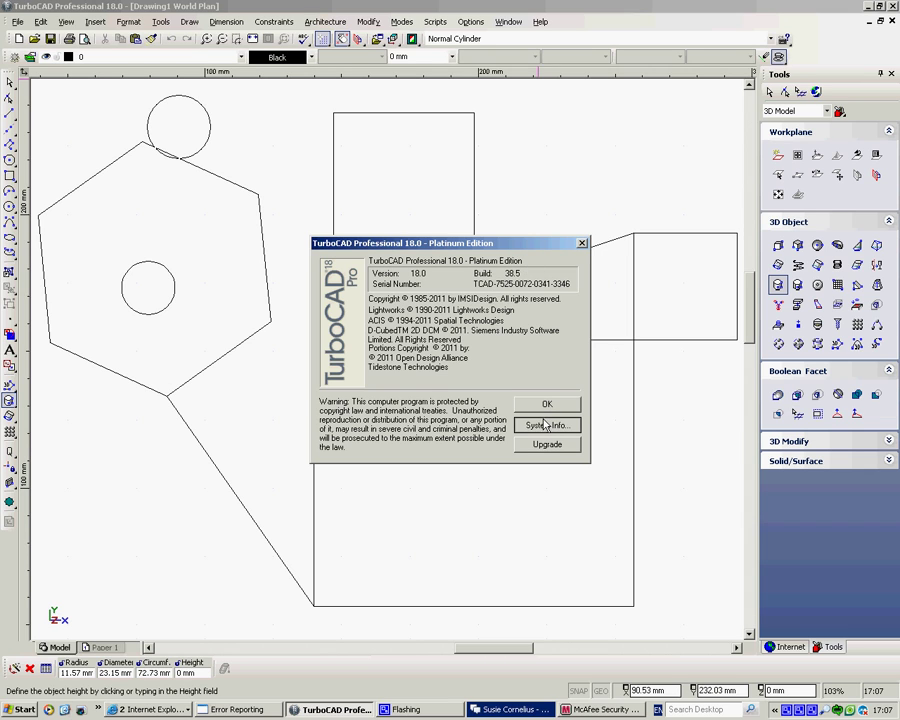
pyautogui.click(583, 245)
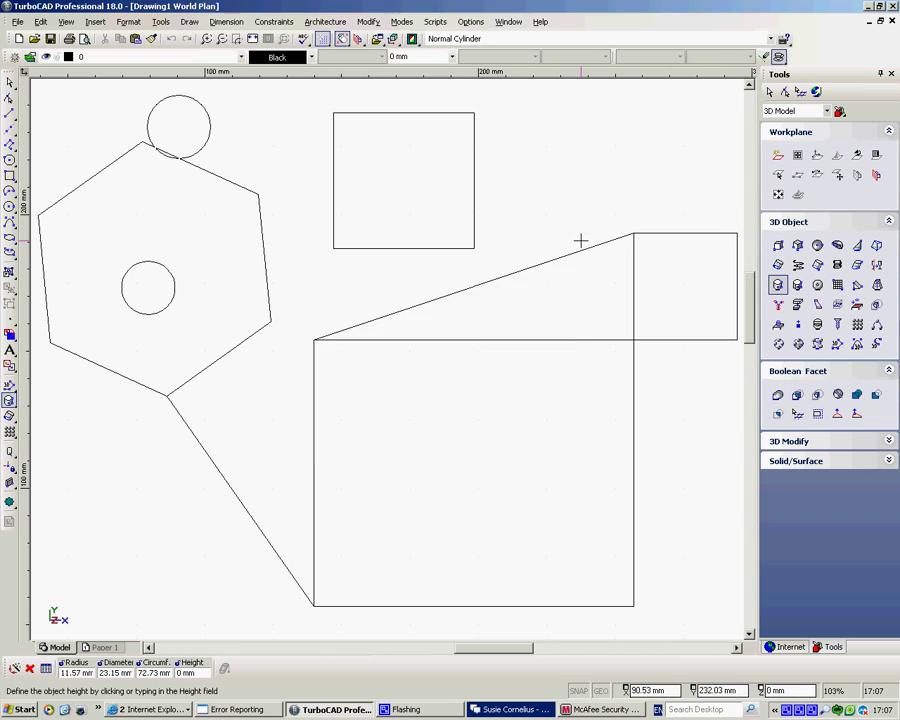
# Examine the setup options, including the commands for materials, environments, luminance and rendering styles, and the window commands.
pyautogui.click(471, 22)
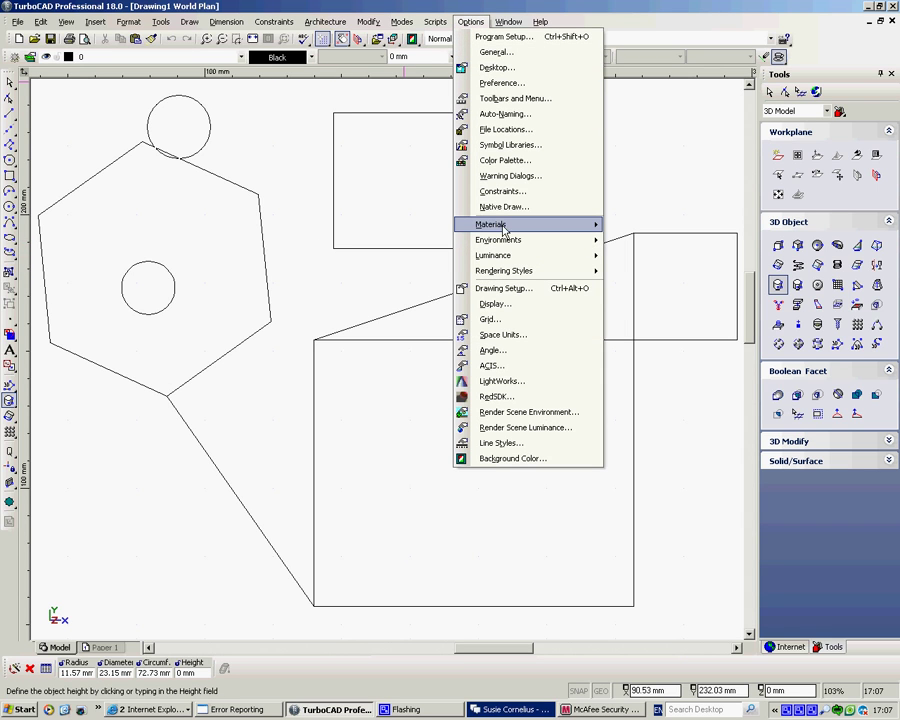
pyautogui.moveTo(503, 226)
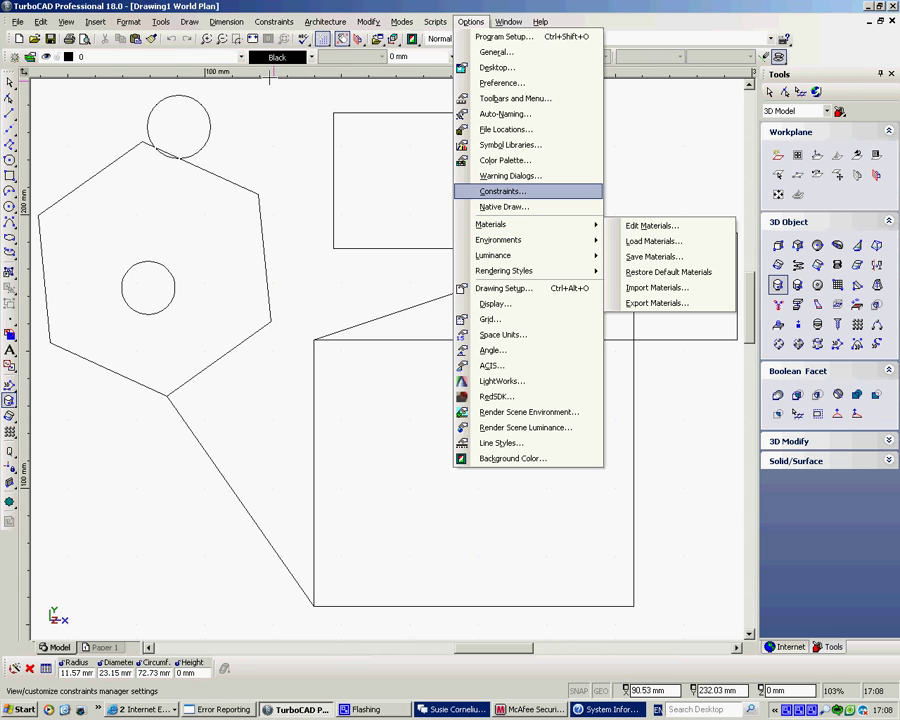
pyautogui.click(98, 104)
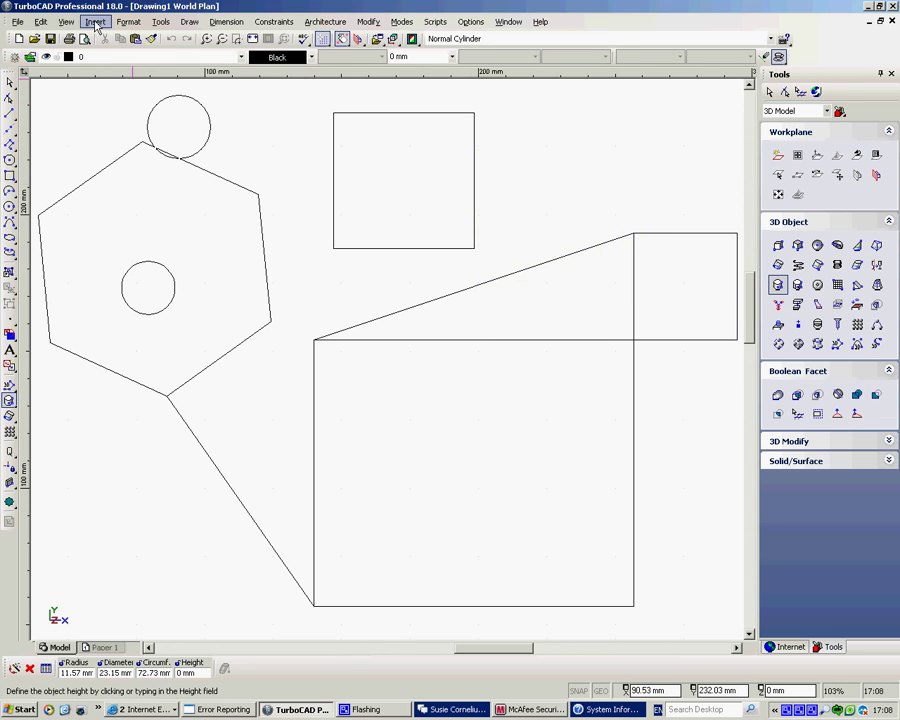
pyautogui.click(95, 21)
pyautogui.moveTo(115, 54)
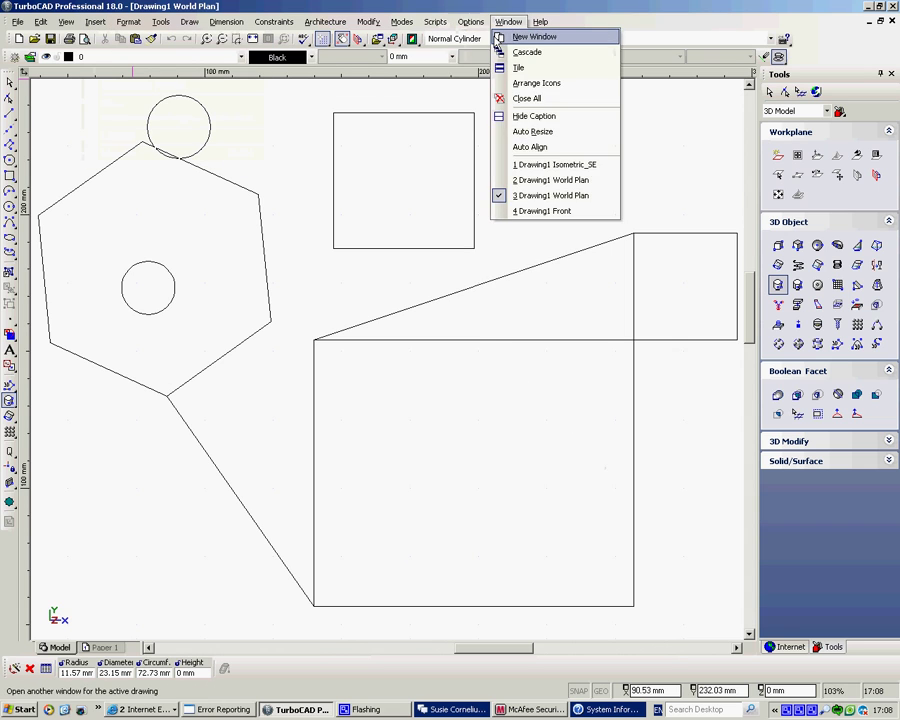
pyautogui.moveTo(471, 22)
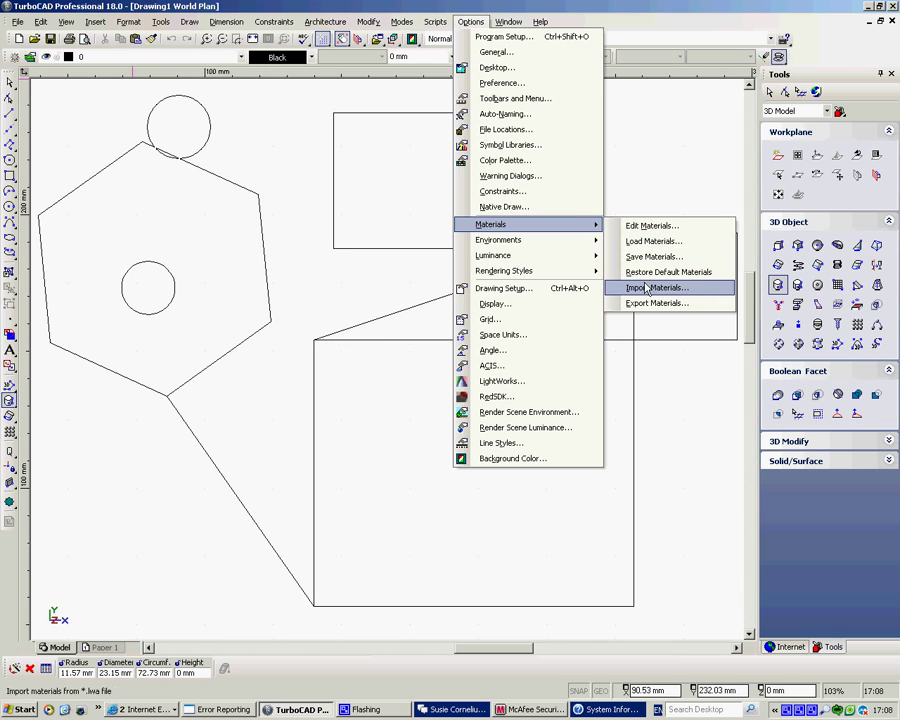
pyautogui.moveTo(557, 247)
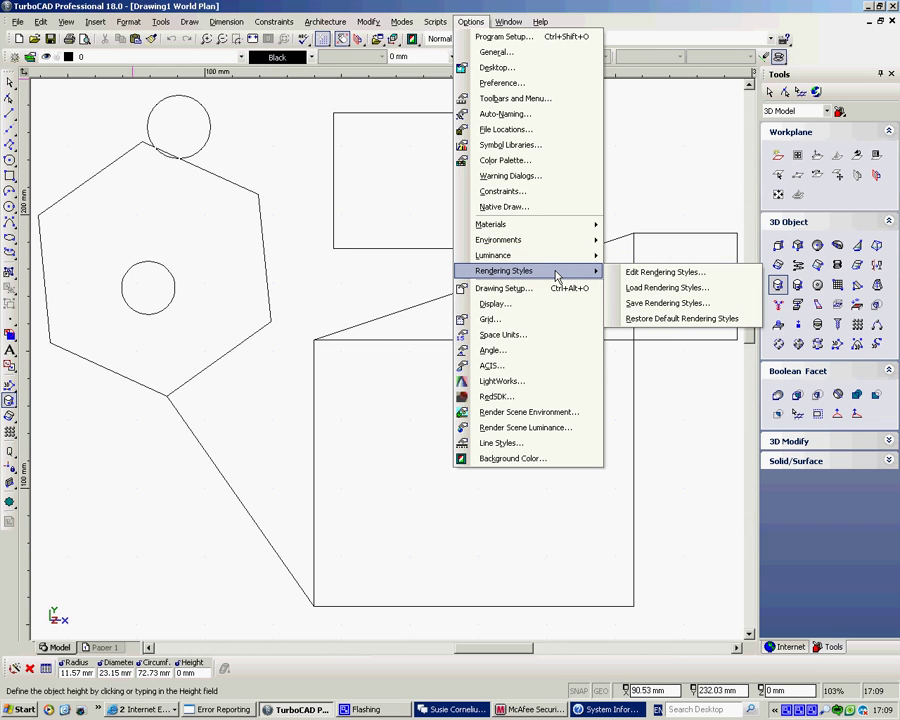
pyautogui.click(403, 187)
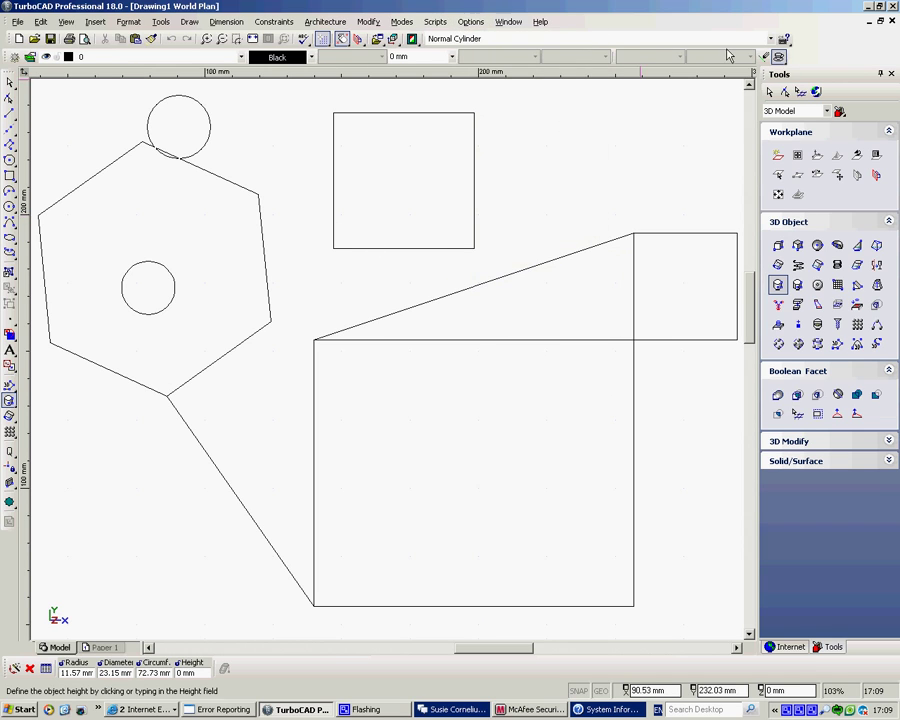
# View the camera properties for wireframe rendering, including the rendering type and mode.
pyautogui.doubleClick(812, 38)
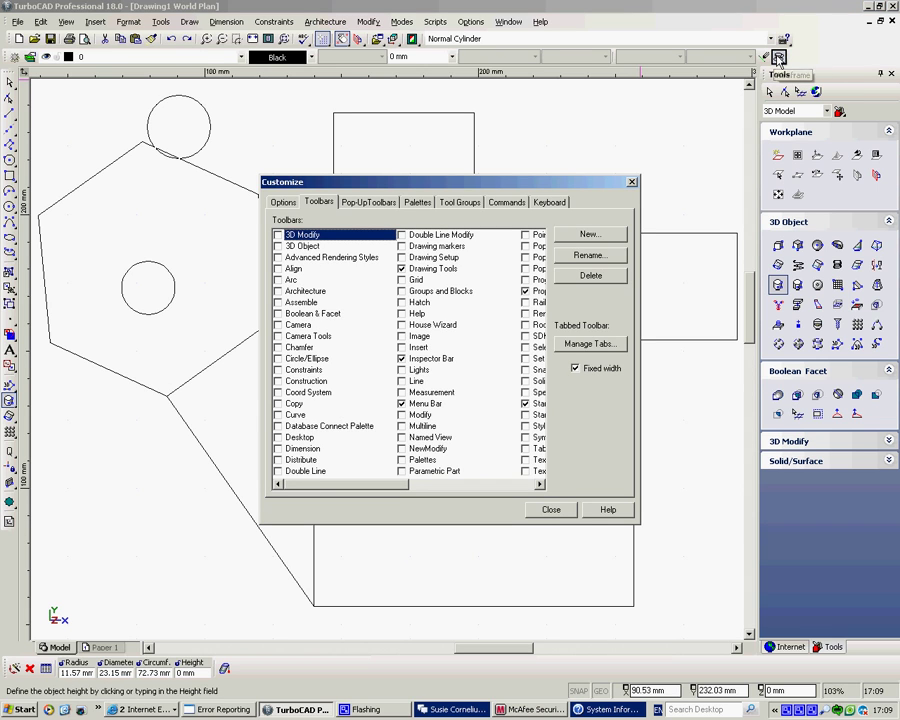
pyautogui.click(631, 181)
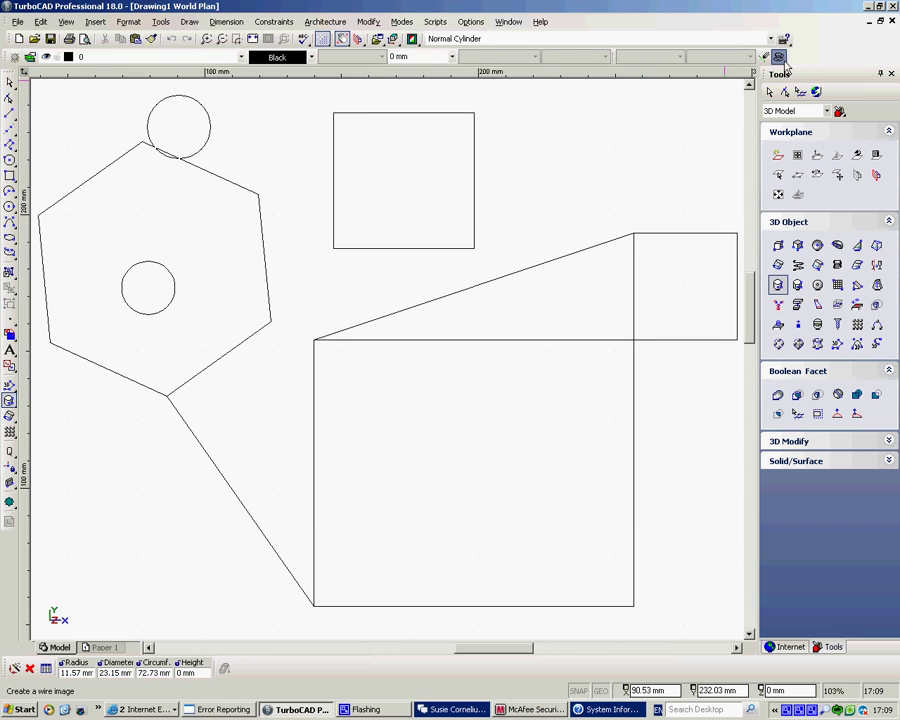
pyautogui.click(779, 57)
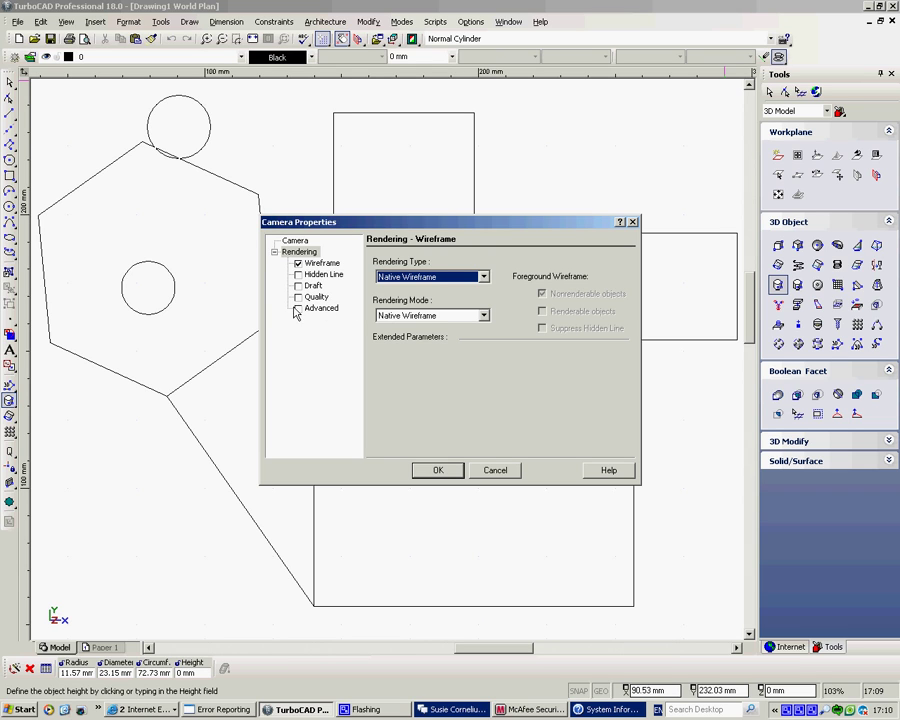
pyautogui.click(450, 471)
# Show the Render toolbar and place it in the drawing area above the hexagon.
pyautogui.doubleClick(584, 35)
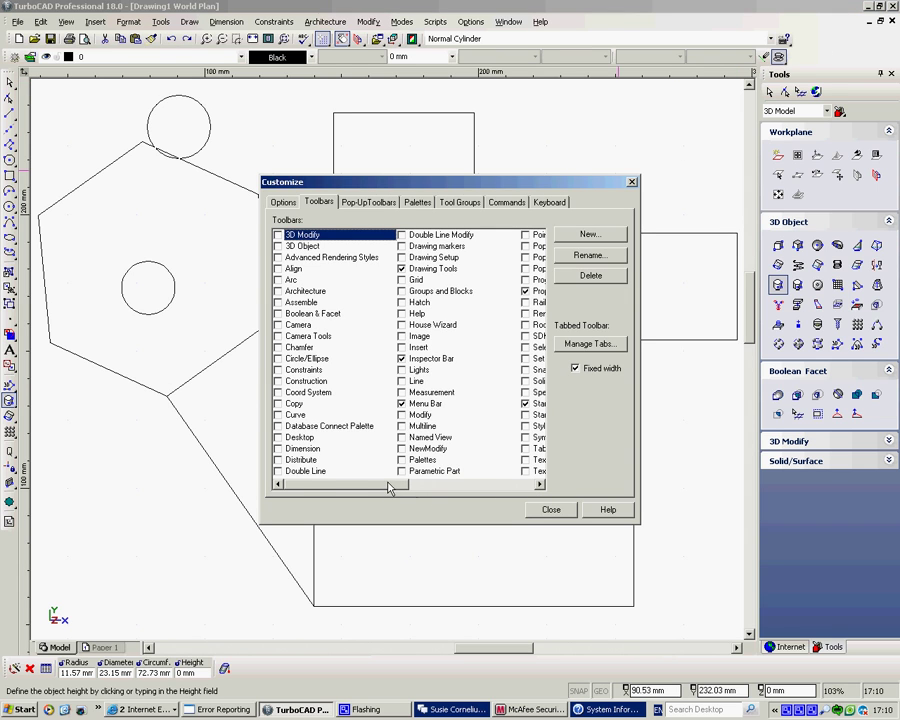
pyautogui.moveTo(389, 487); pyautogui.dragTo(428, 487)
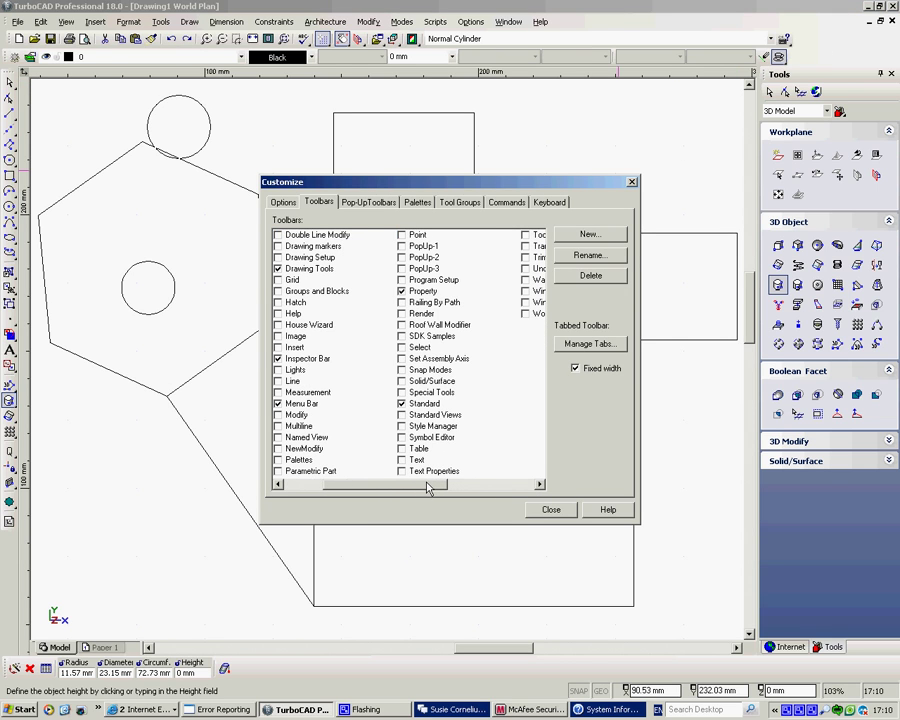
pyautogui.click(415, 313)
pyautogui.click(632, 183)
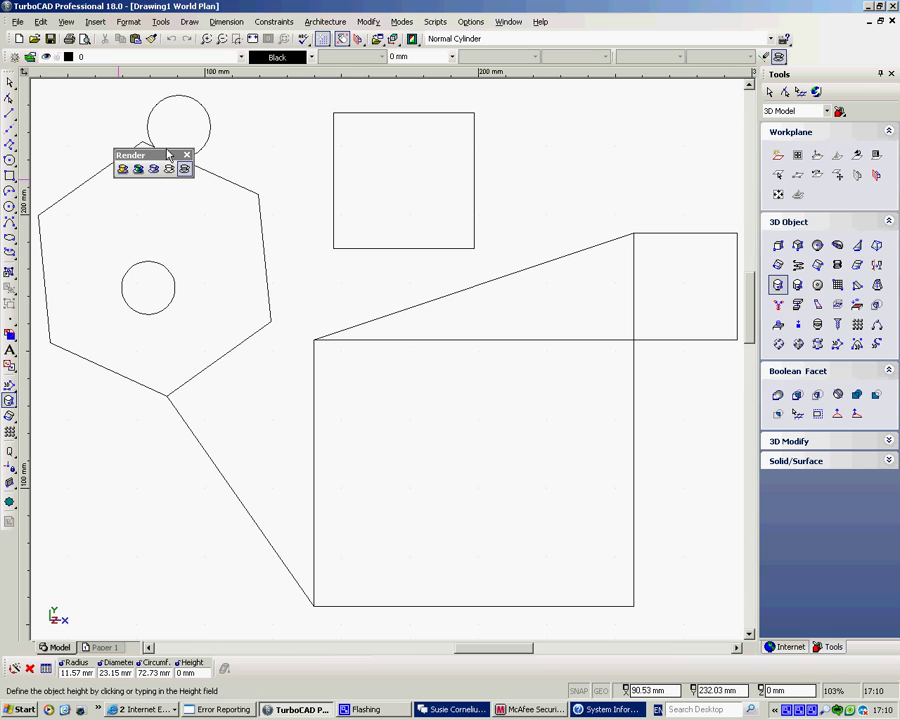
pyautogui.moveTo(167, 158)
pyautogui.mouseDown()
pyautogui.moveTo(127, 104)
pyautogui.moveTo(97, 108)
pyautogui.mouseUp()
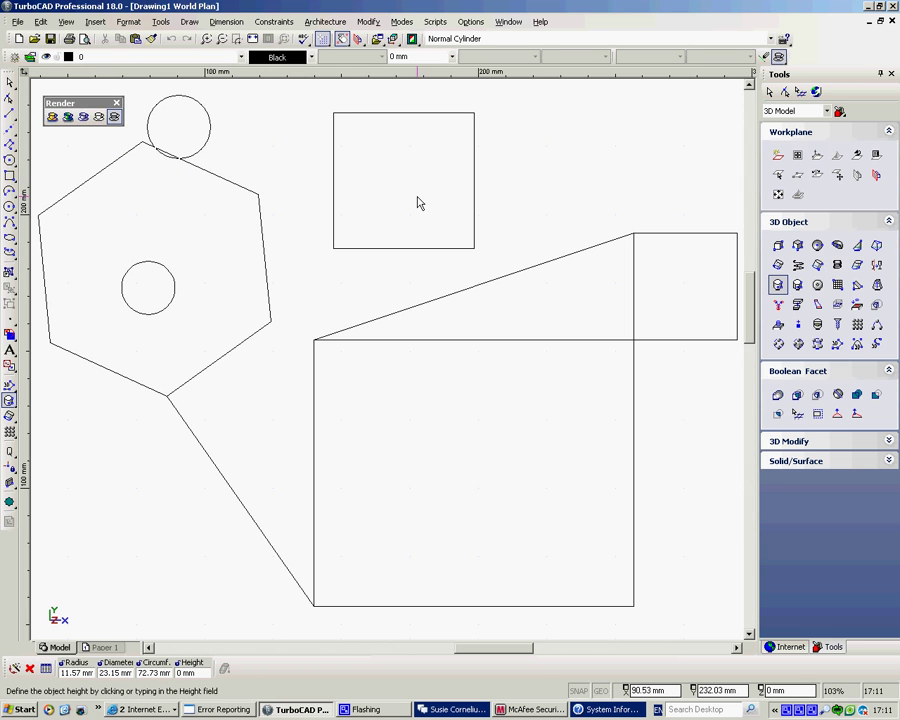
# Set the drawing's grid style to Lines and apply it.
pyautogui.click(474, 22)
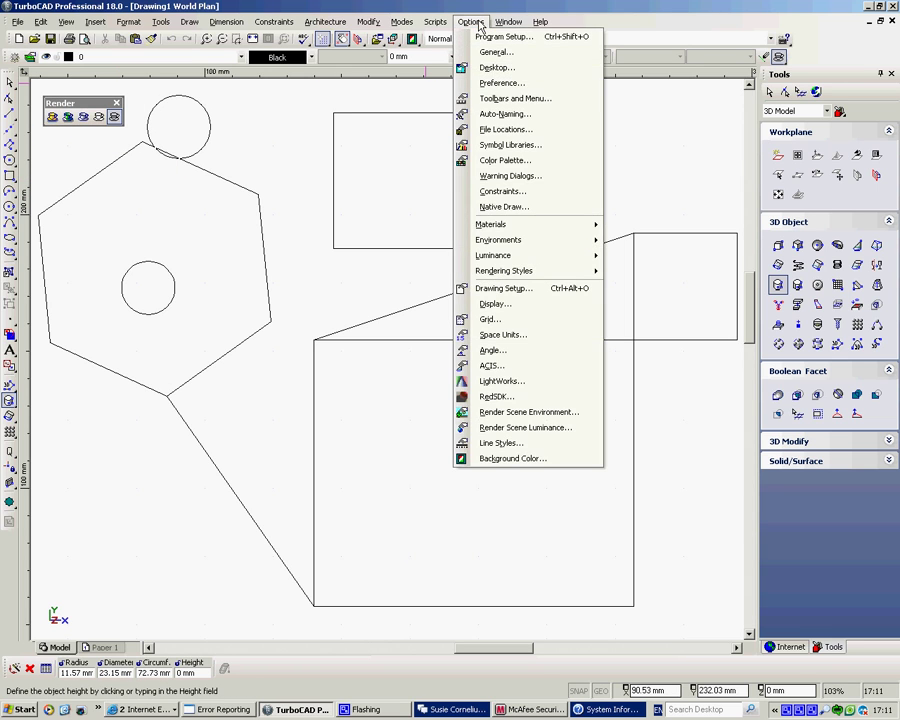
pyautogui.click(530, 290)
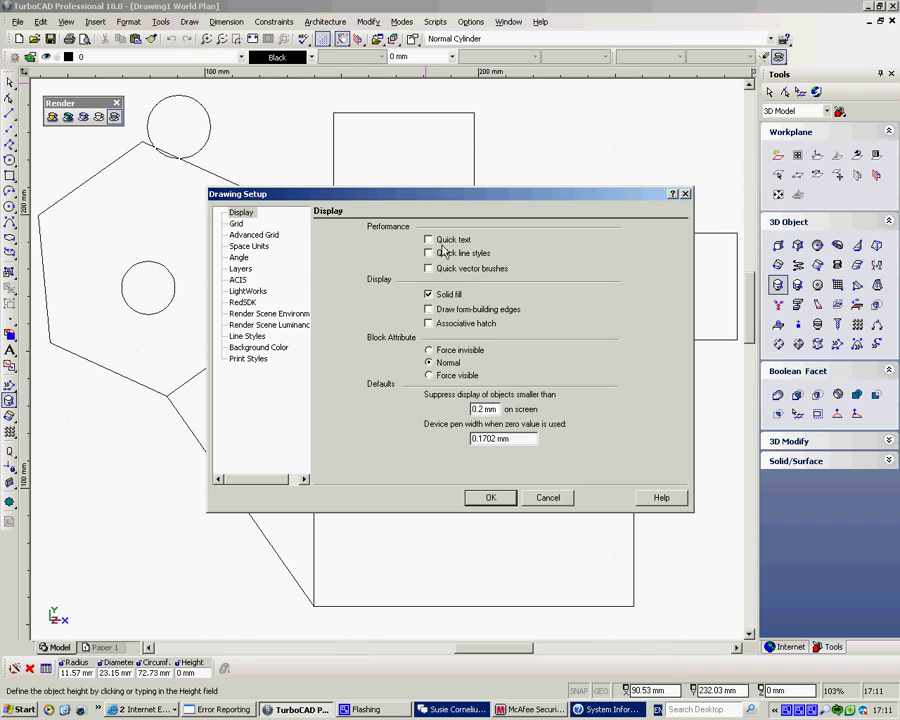
pyautogui.click(237, 224)
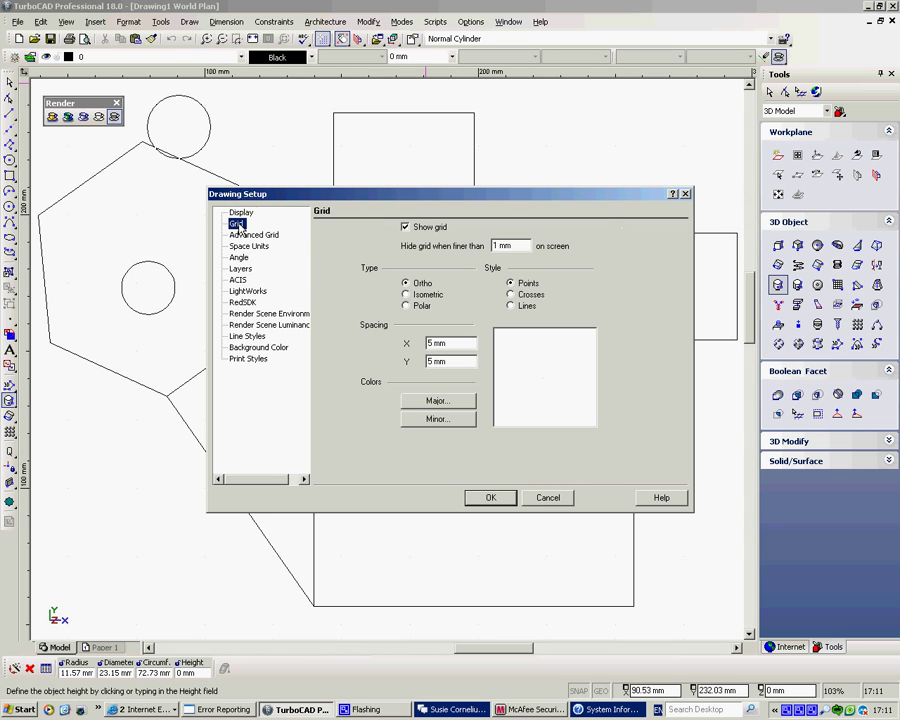
pyautogui.click(511, 306)
pyautogui.click(489, 498)
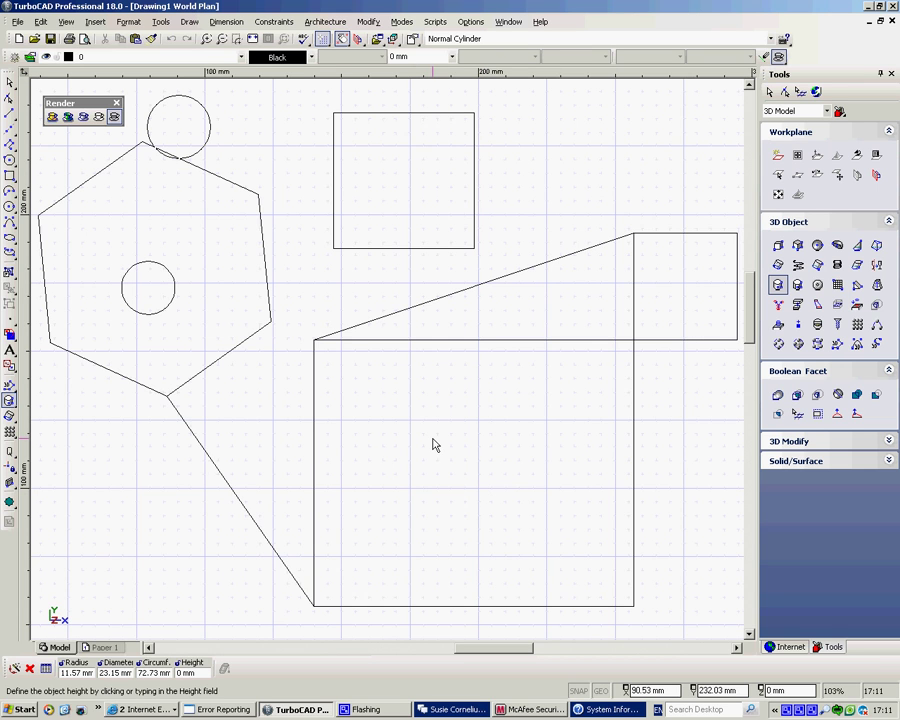
# Set the drawing's grid style to Crosses and apply it.
pyautogui.click(469, 22)
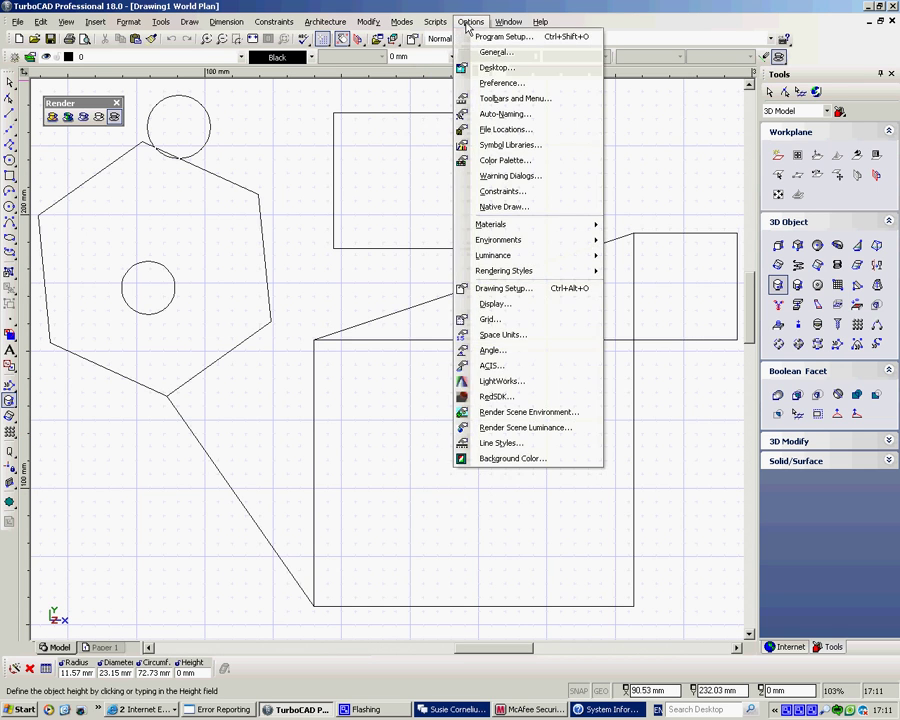
pyautogui.click(505, 321)
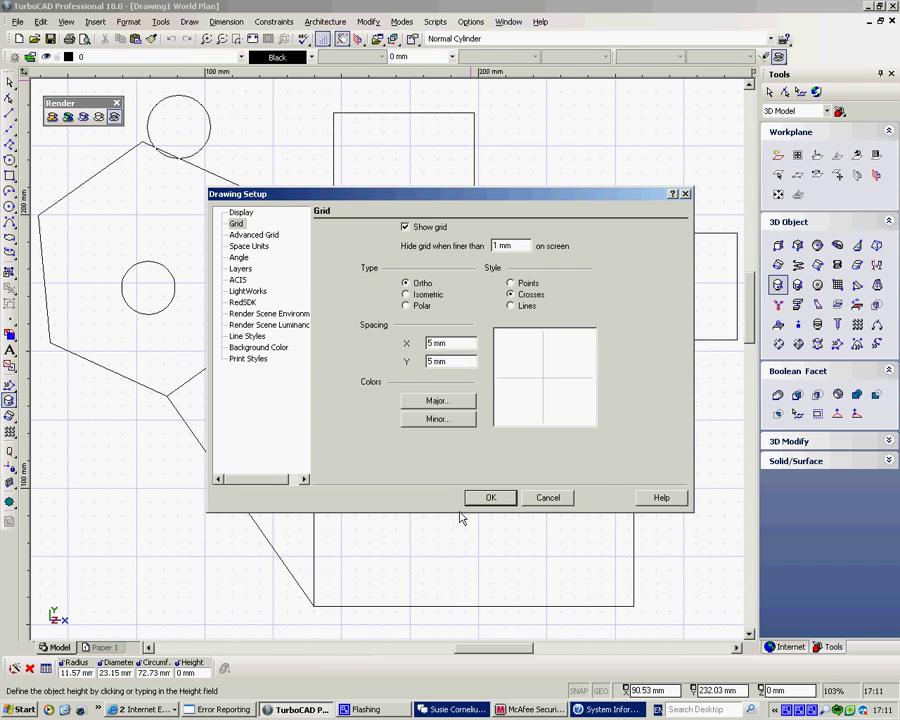
pyautogui.click(490, 497)
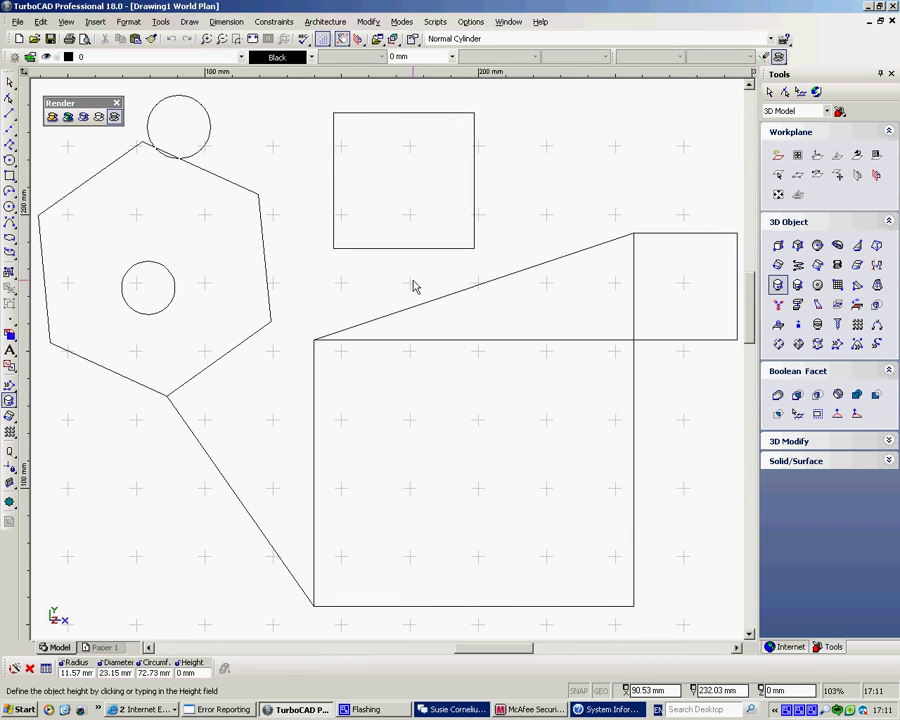
# Draw a diagonal line between two grid crosses, from below the upper square to below the hexagon, passing the large rectangle's upper corner.
pyautogui.rightClick(574, 208)
pyautogui.click(583, 195)
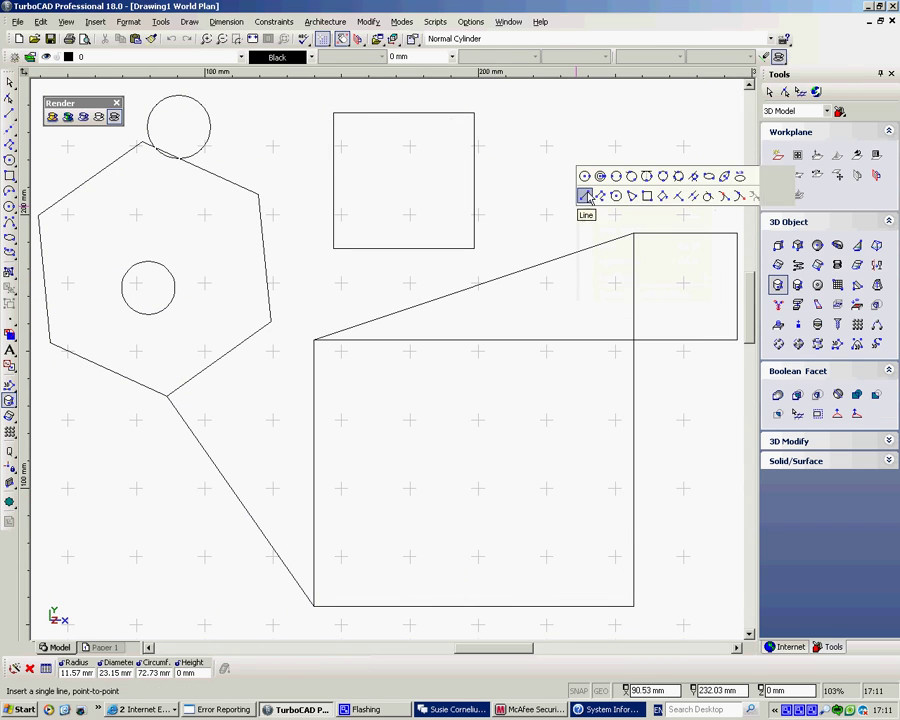
pyautogui.click(409, 286)
pyautogui.click(205, 419)
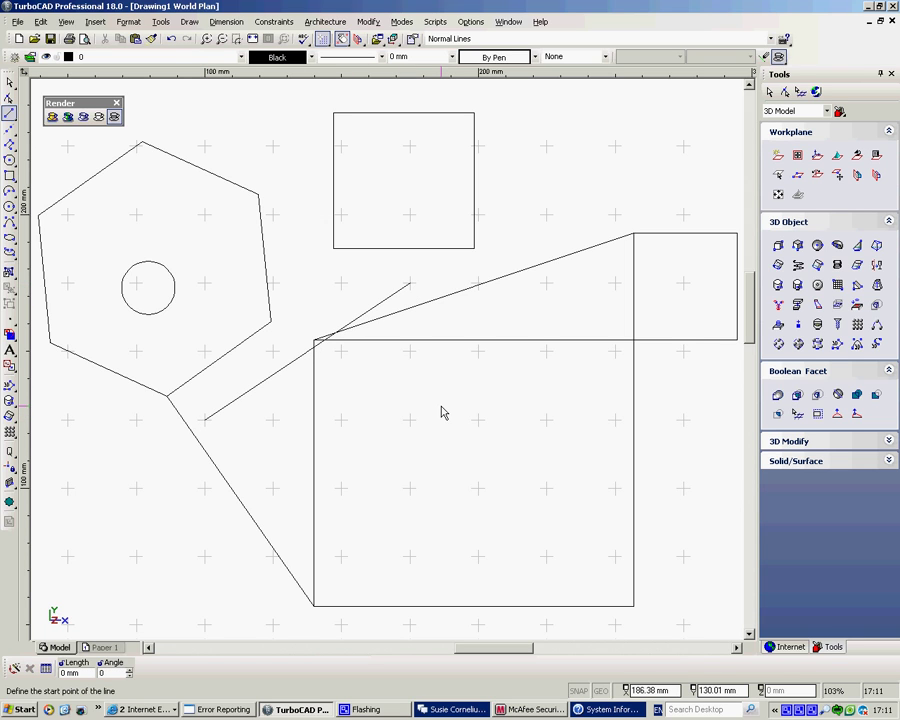
# Draw a short, nearly horizontal line off the grid crosses in the empty area beside the upper square.
pyautogui.click(470, 22)
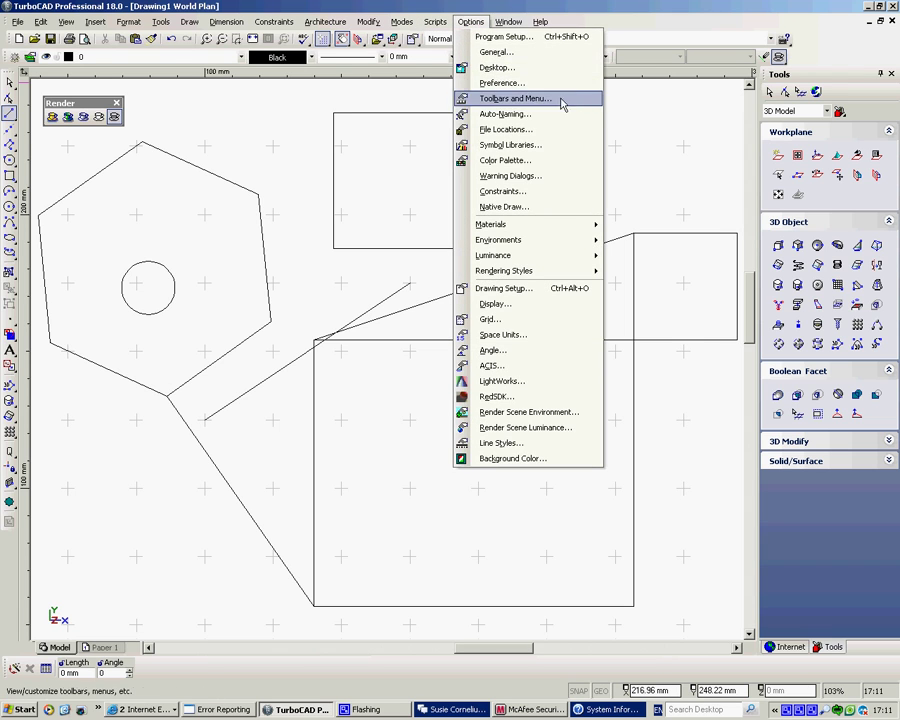
pyautogui.click(658, 149)
pyautogui.click(577, 157)
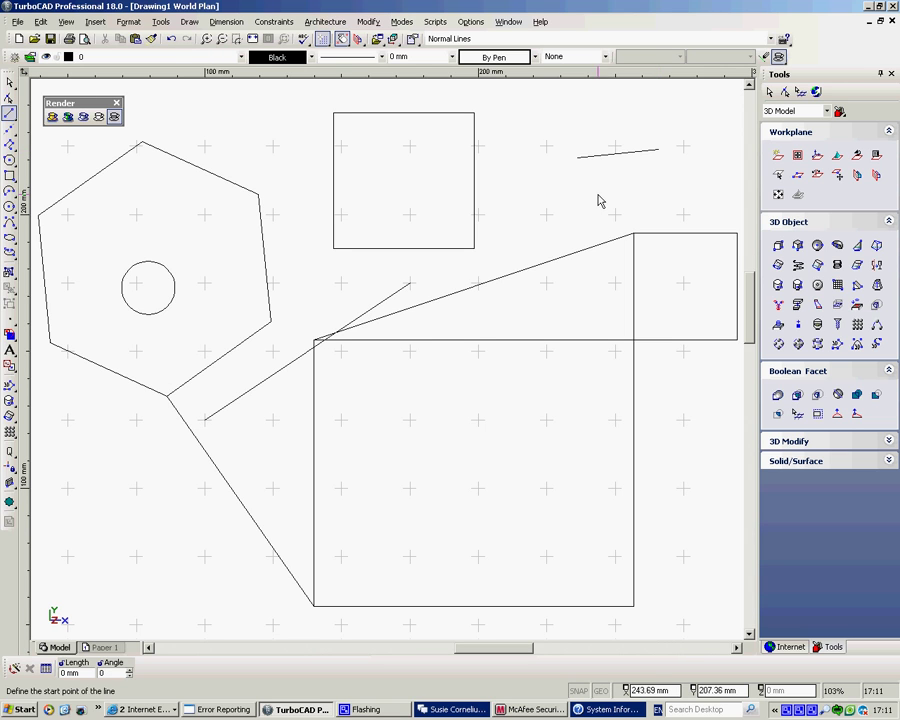
# Try m as the workspace unit, return it to mm, and view the drawing's angle settings.
pyautogui.click(470, 22)
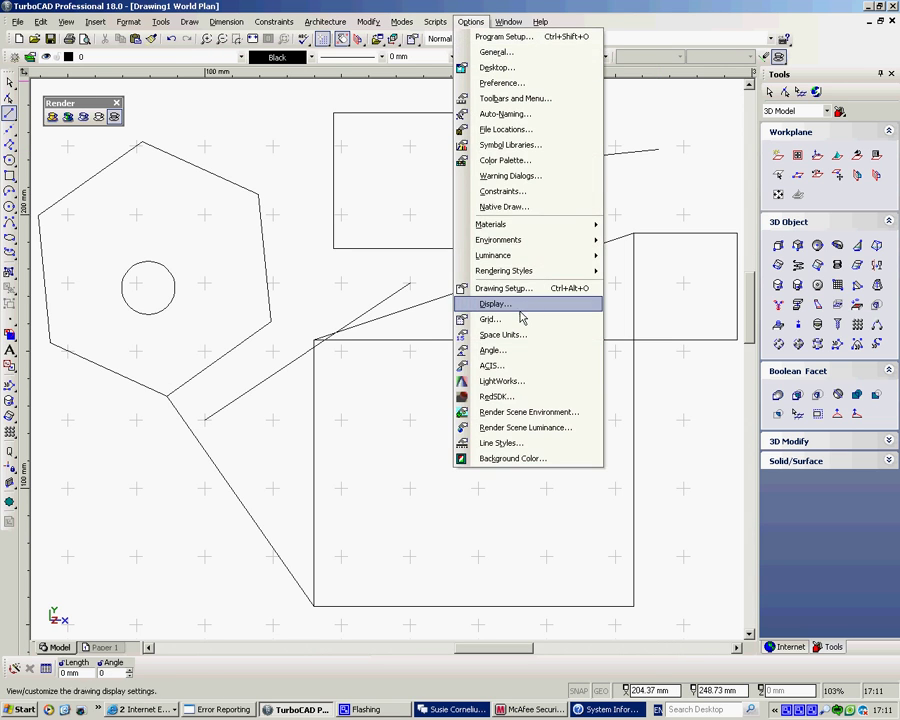
pyautogui.click(503, 335)
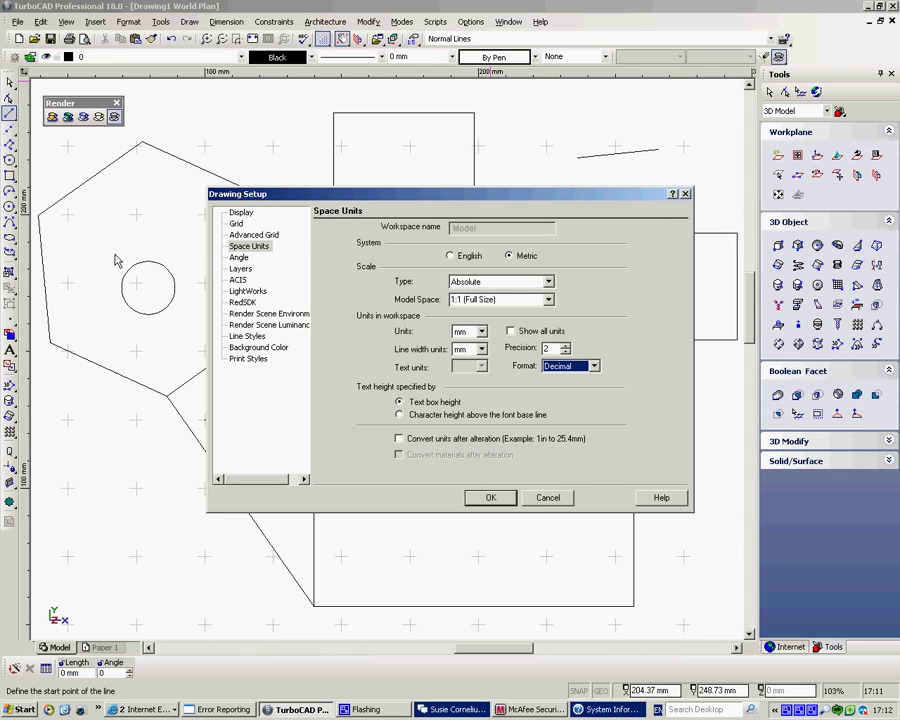
pyautogui.click(482, 331)
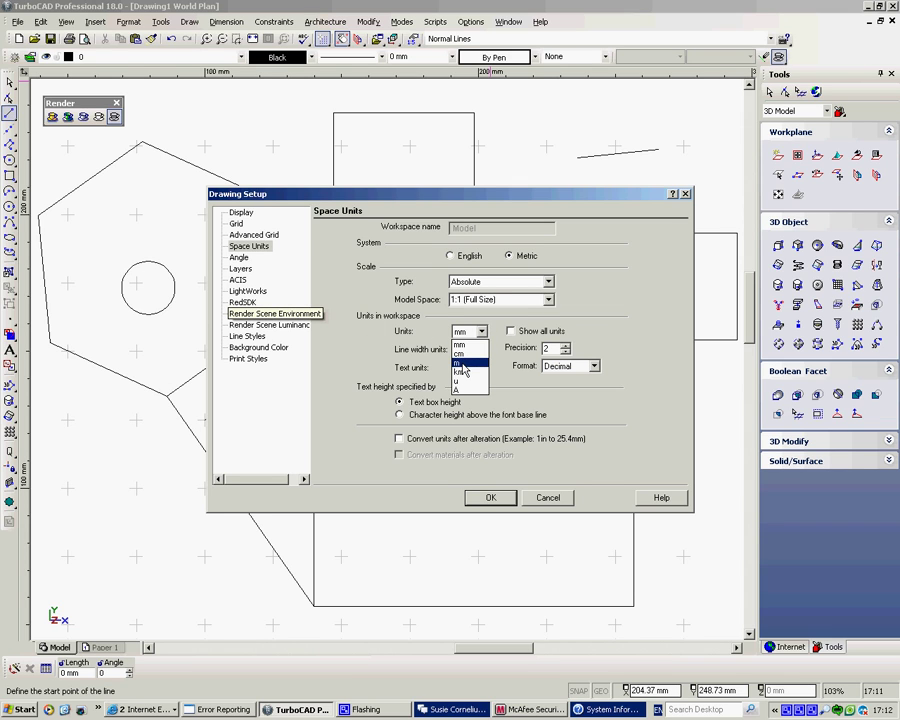
pyautogui.click(463, 365)
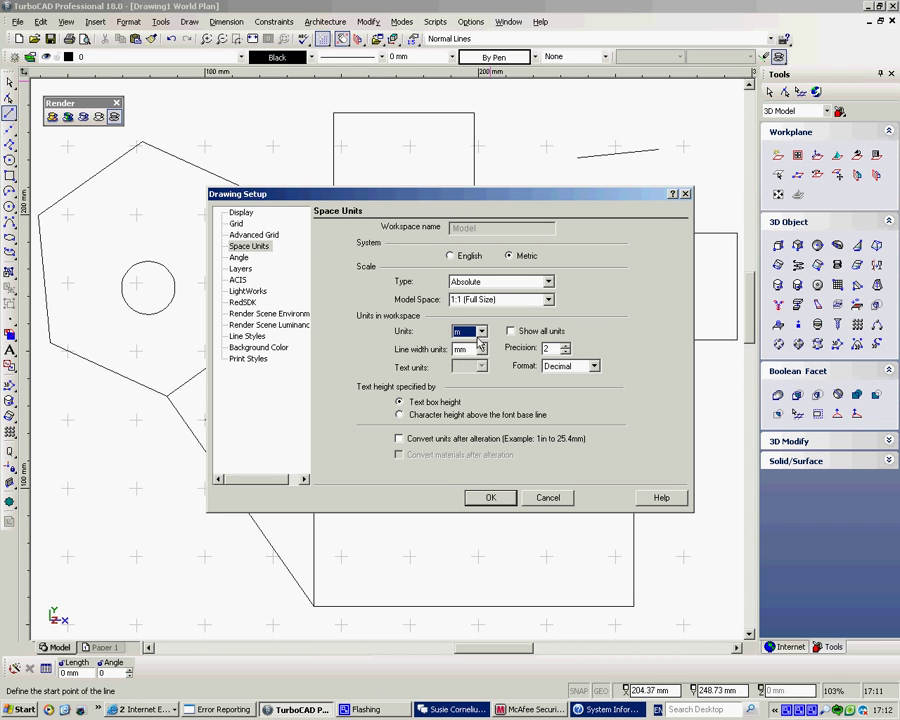
pyautogui.click(481, 331)
pyautogui.click(480, 344)
pyautogui.click(239, 258)
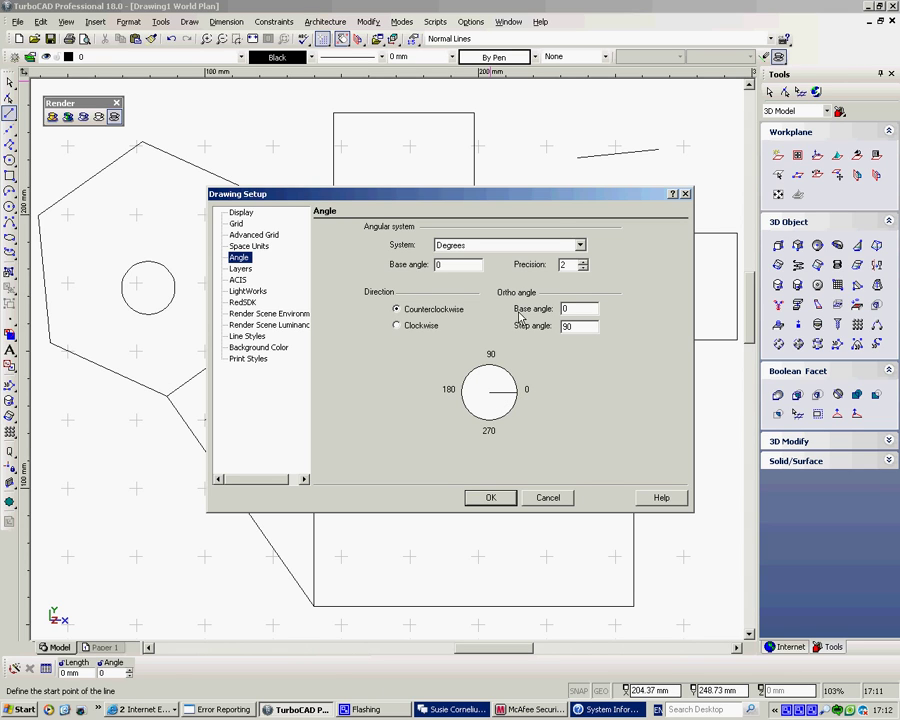
# Add three new layers in the drawing's layer settings.
pyautogui.click(240, 269)
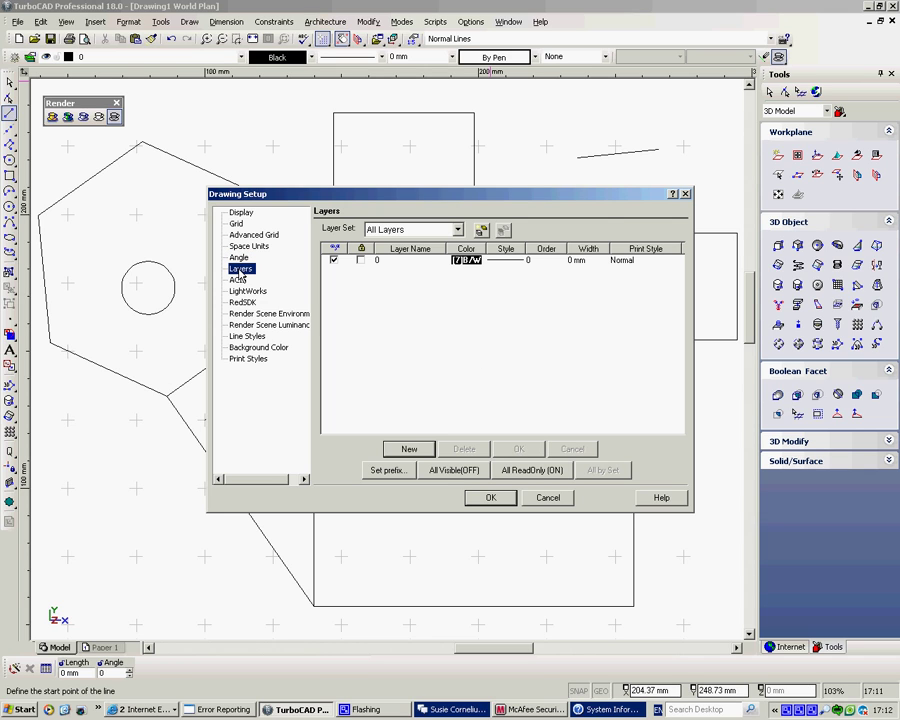
pyautogui.click(409, 450)
pyautogui.click(417, 453)
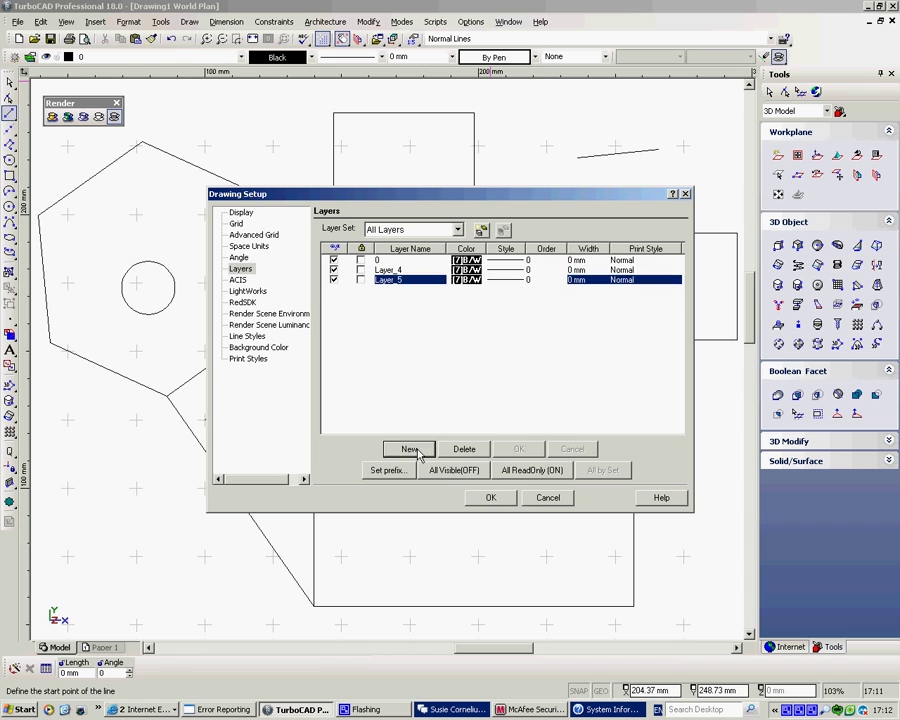
pyautogui.click(419, 453)
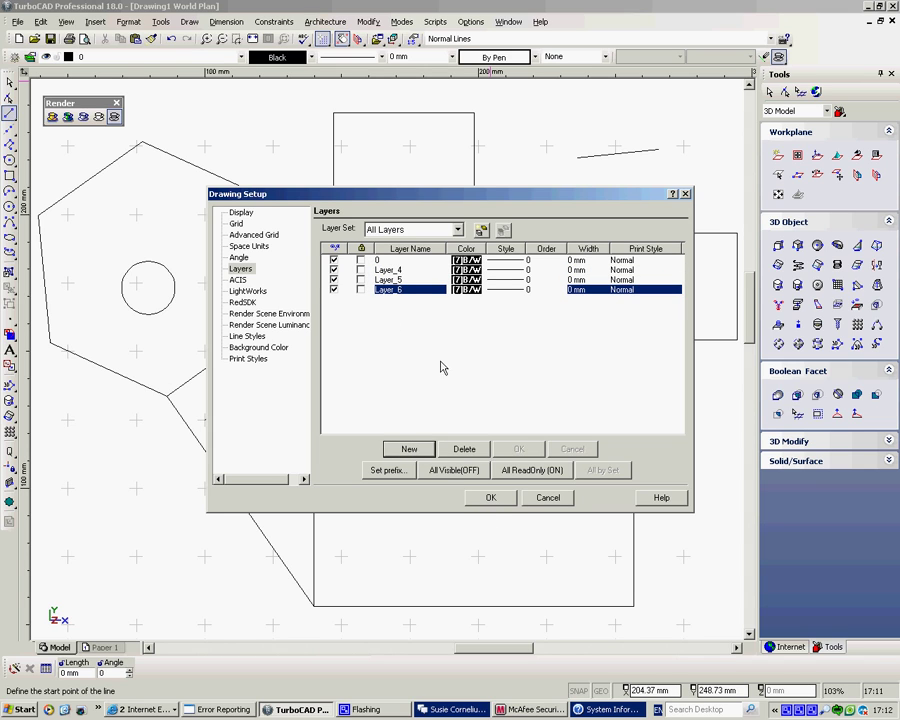
# Rename the last of the new layers as Cone and apply the drawing setup.
pyautogui.click(395, 290)
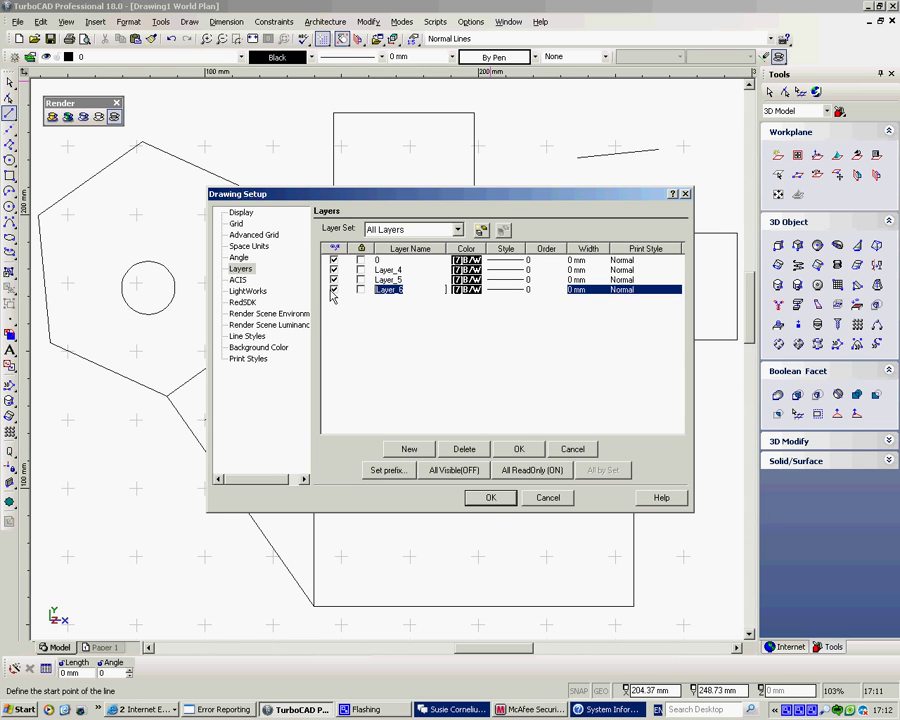
pyautogui.write('Cone')
pyautogui.click(519, 451)
pyautogui.click(490, 497)
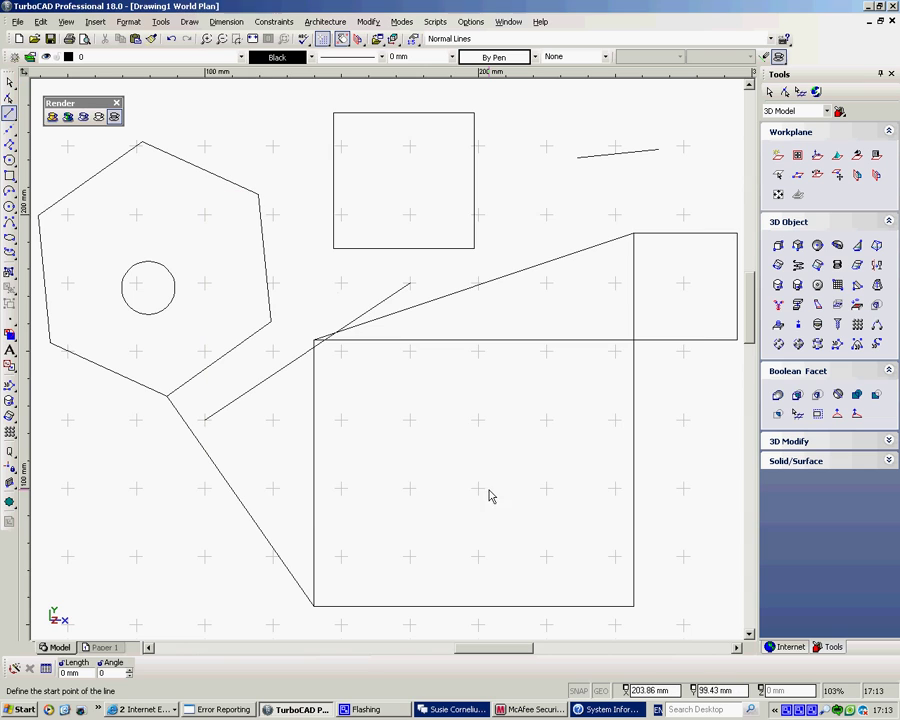
# Open the Design Director palette and use it to add a new layer with the default name.
pyautogui.click(242, 57)
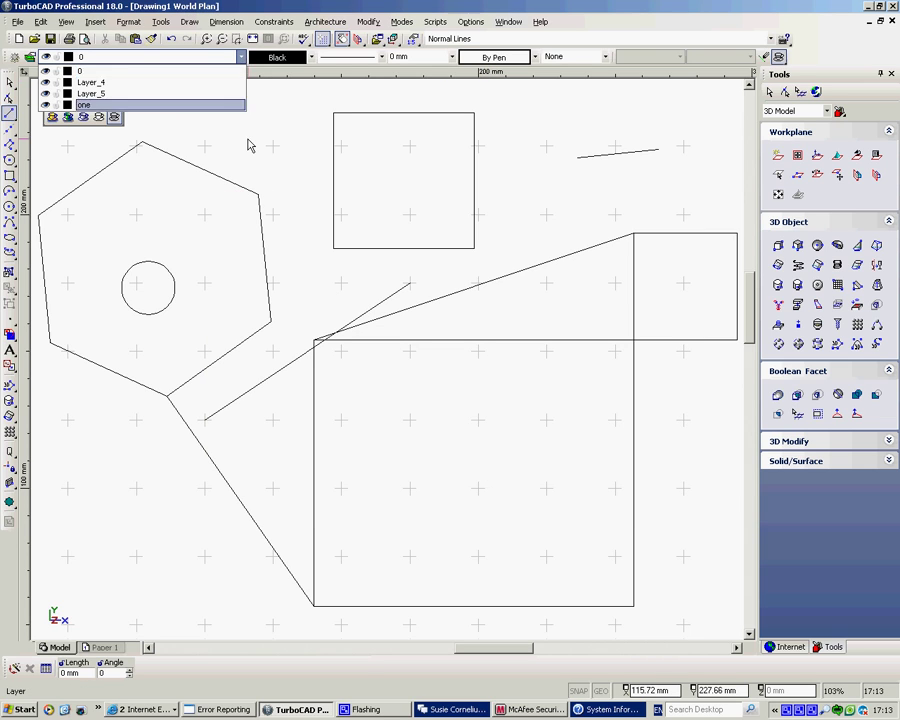
pyautogui.click(221, 116)
pyautogui.click(160, 24)
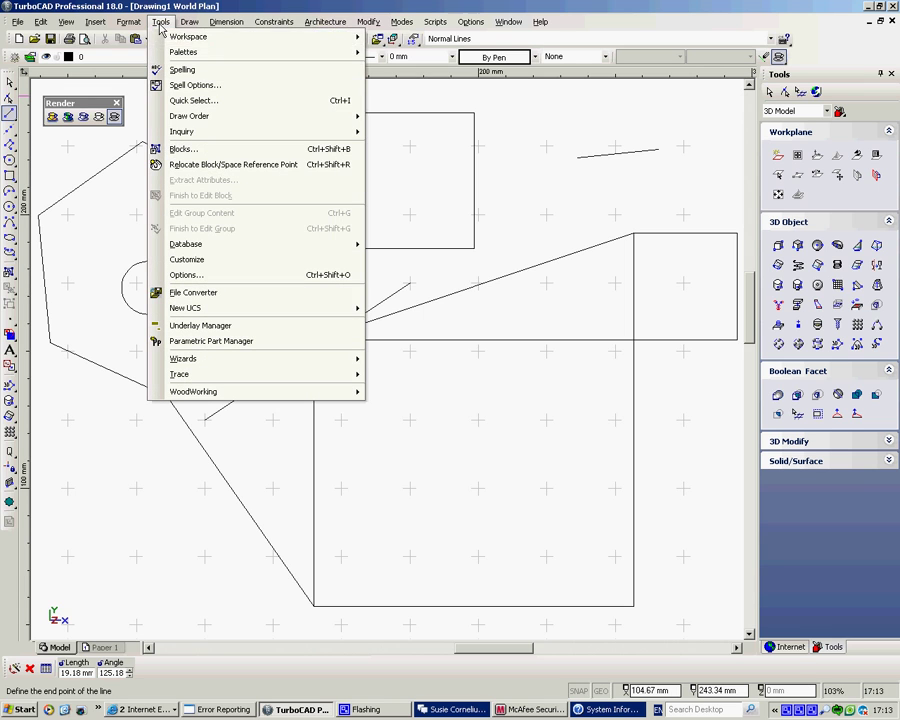
pyautogui.moveTo(167, 54)
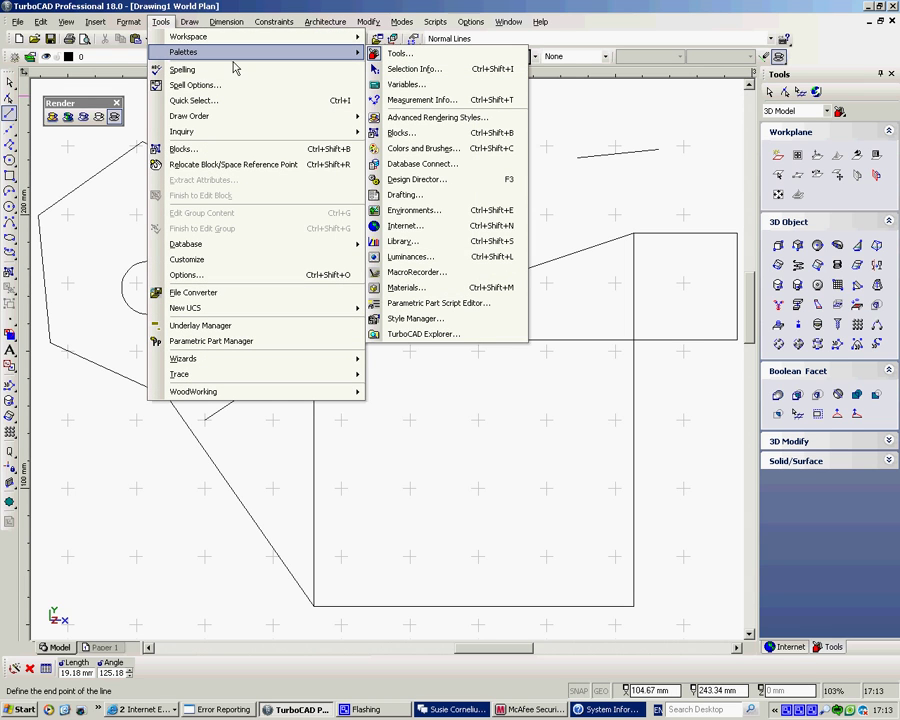
pyautogui.click(450, 195)
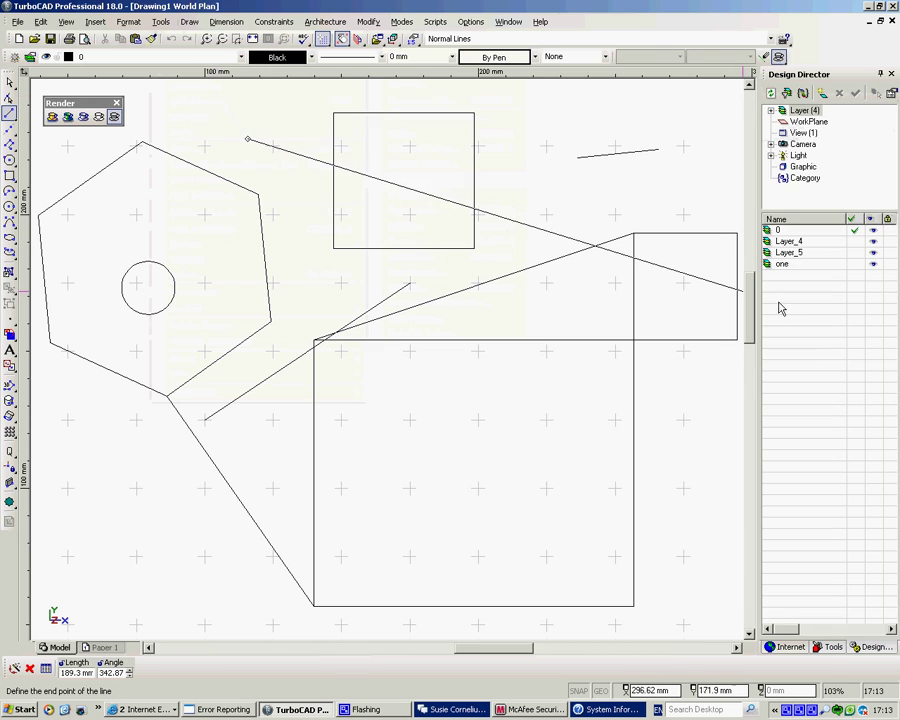
pyautogui.click(535, 183)
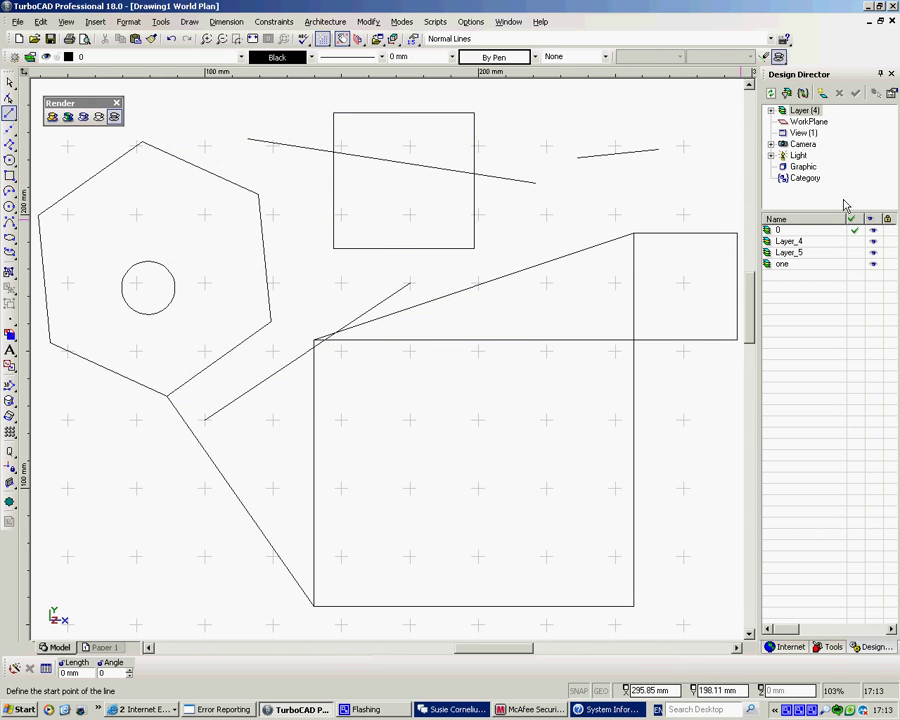
pyautogui.click(826, 93)
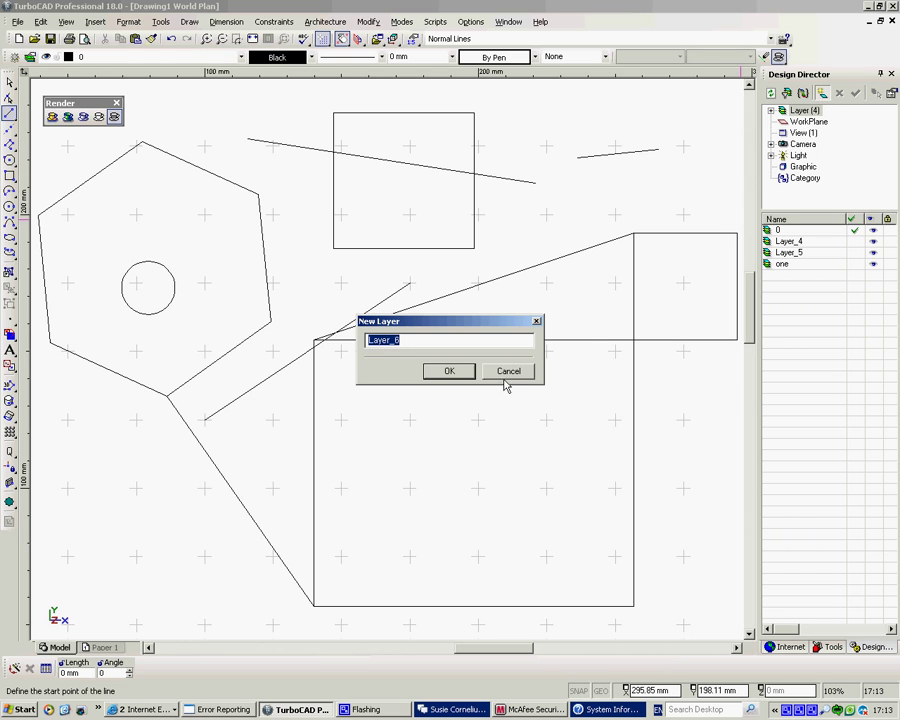
pyautogui.click(449, 371)
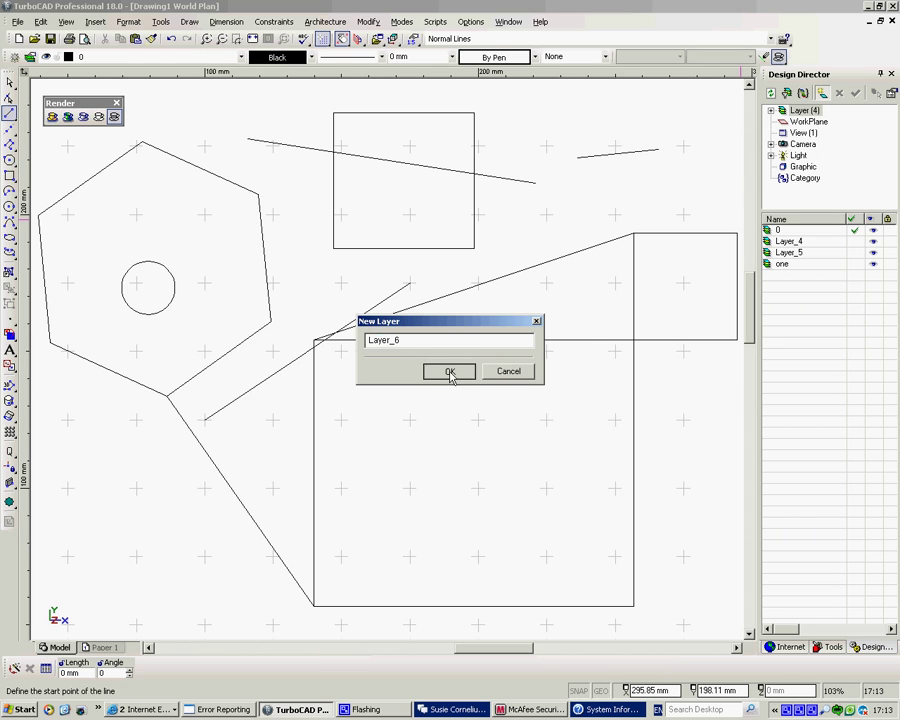
# View the drawing's ACIS, LightWorks, RedSDK, render scene environment and render scene luminance settings.
pyautogui.click(470, 22)
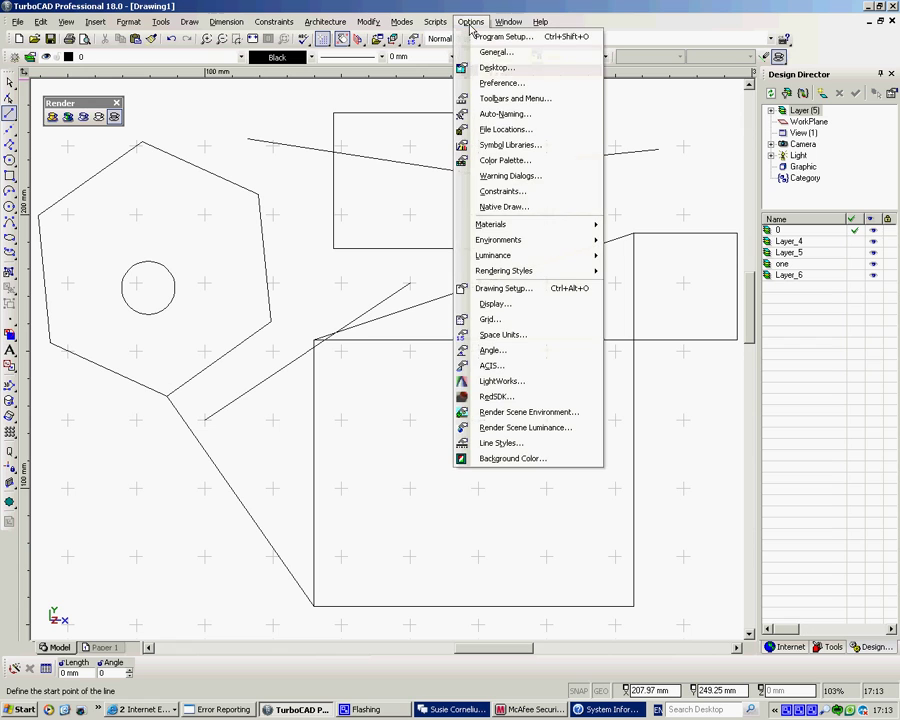
pyautogui.click(492, 370)
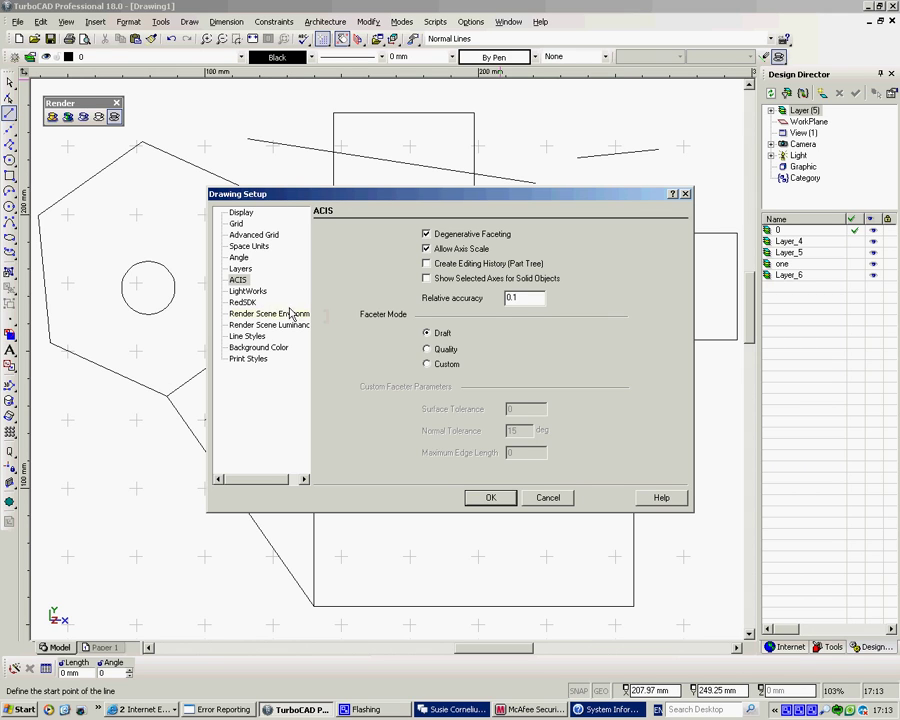
pyautogui.click(247, 292)
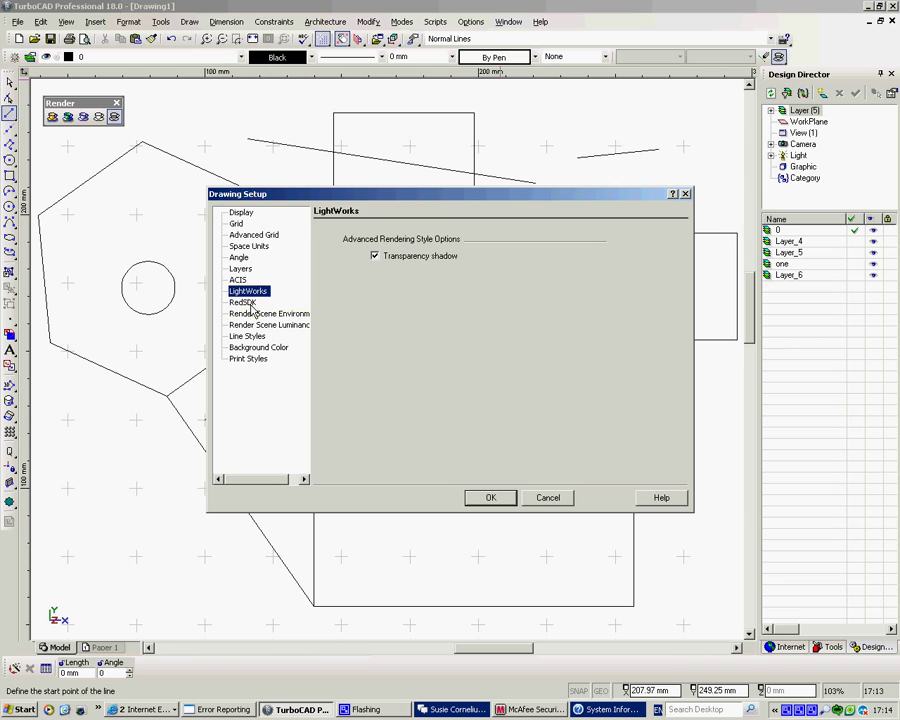
pyautogui.click(246, 303)
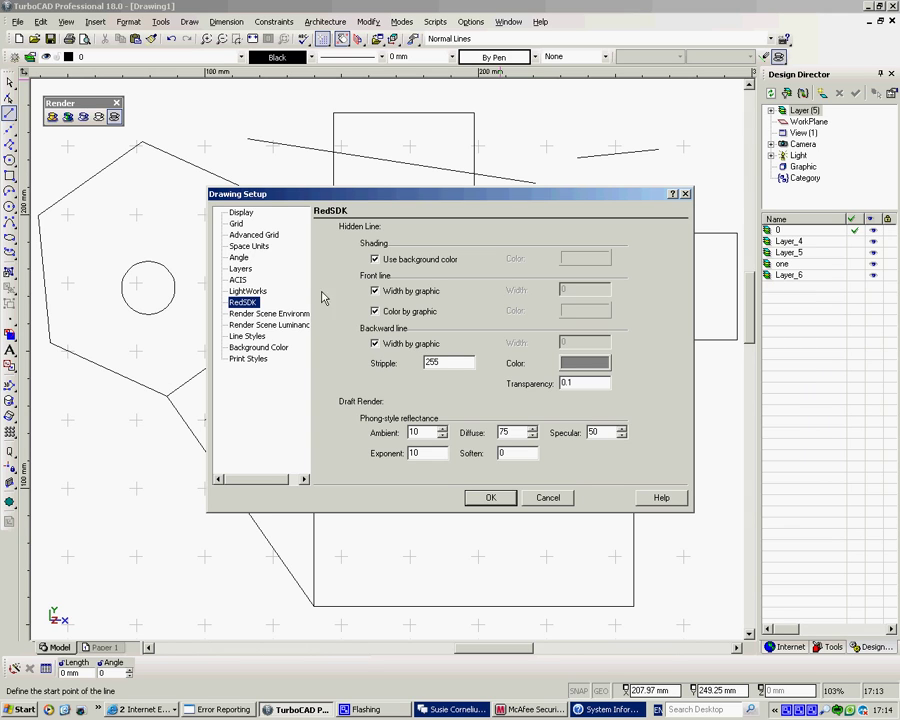
pyautogui.click(259, 315)
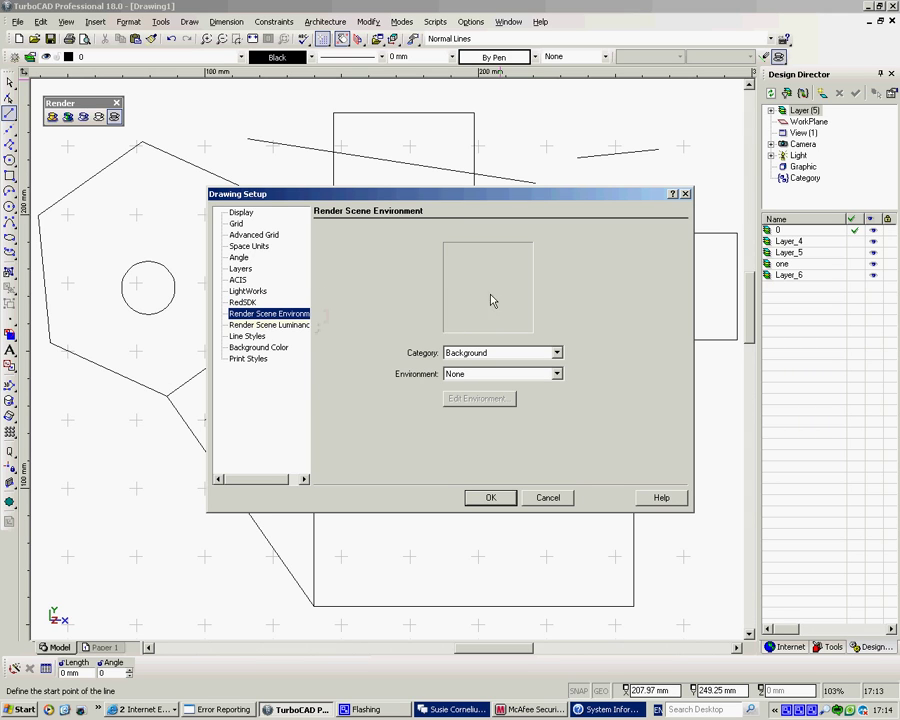
pyautogui.click(269, 325)
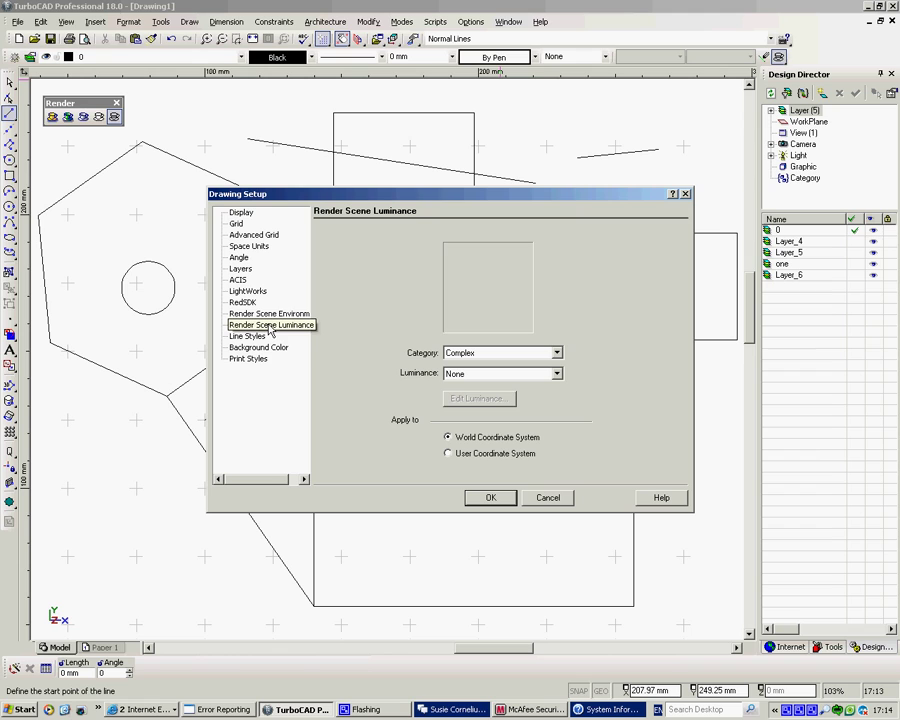
# View the drawing's line styles and the editor for a new line style, without creating one.
pyautogui.click(248, 337)
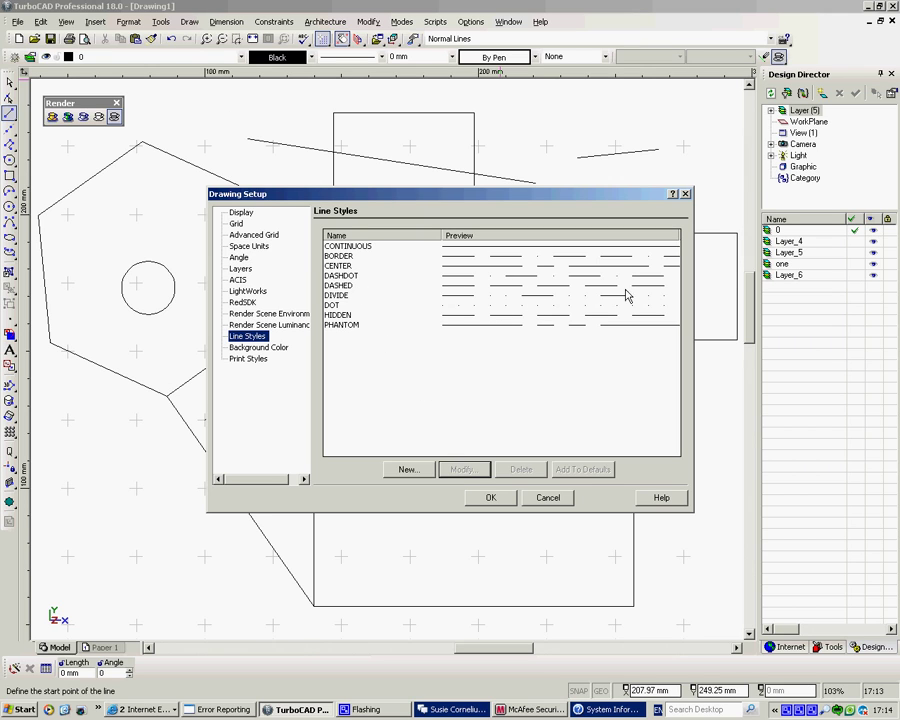
pyautogui.click(408, 469)
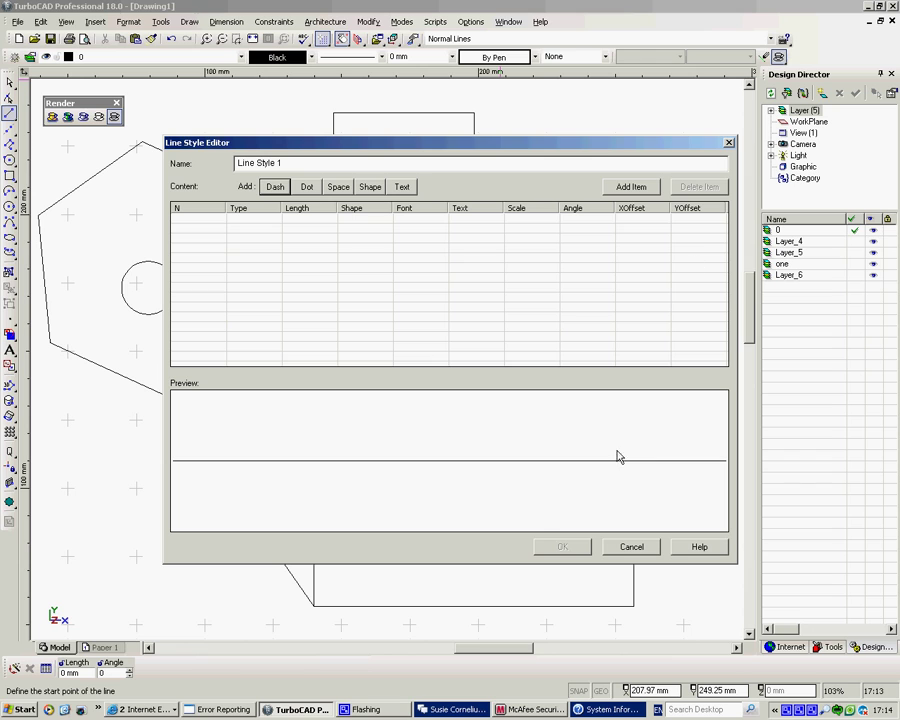
pyautogui.click(631, 548)
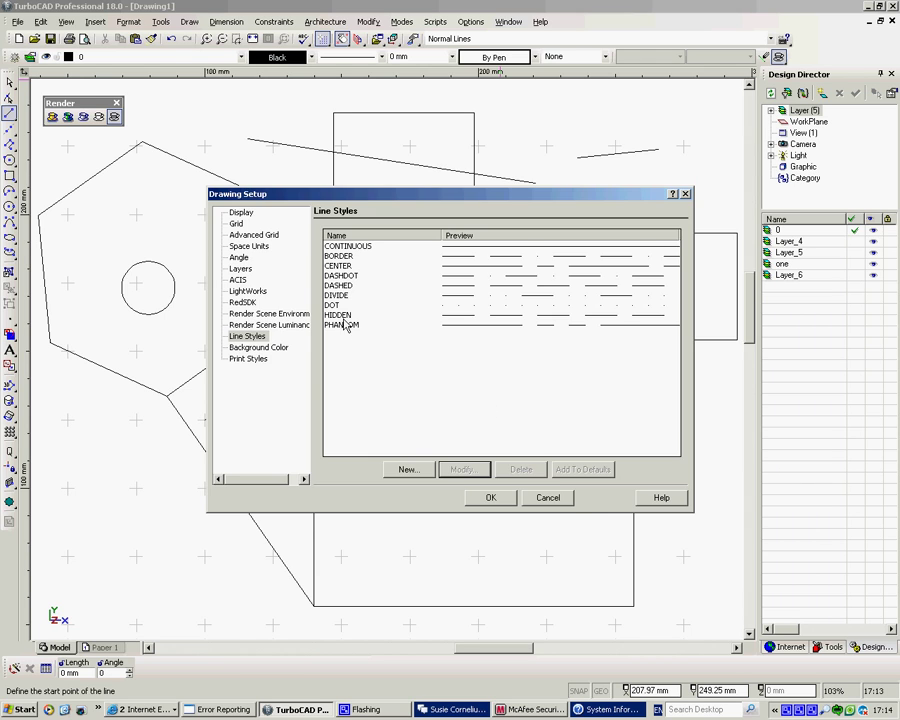
# Set the drawing's background color to purple and apply the drawing setup.
pyautogui.click(250, 347)
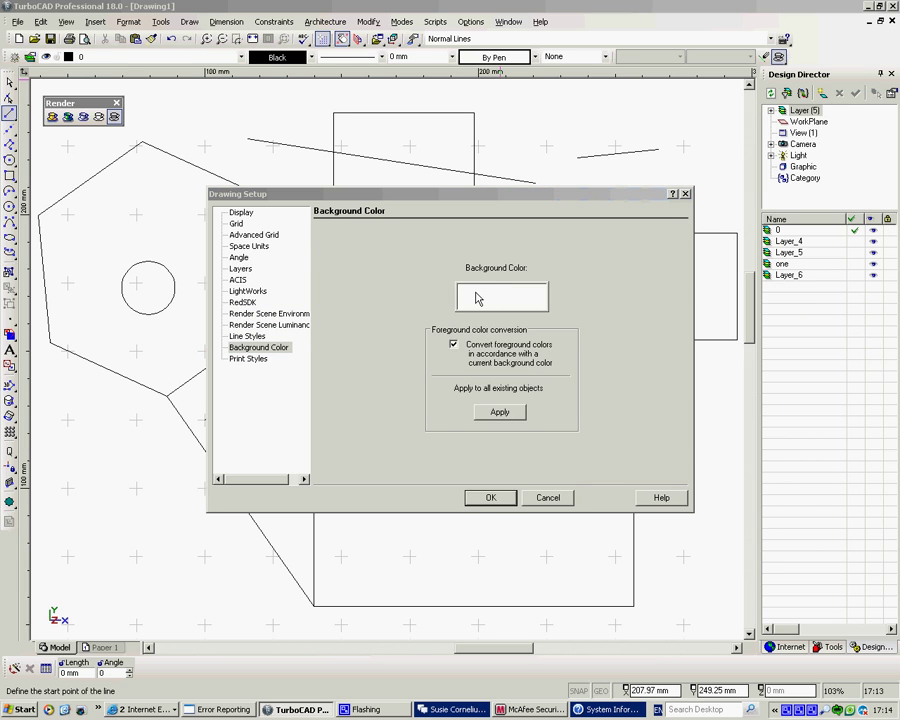
pyautogui.click(495, 302)
pyautogui.click(492, 414)
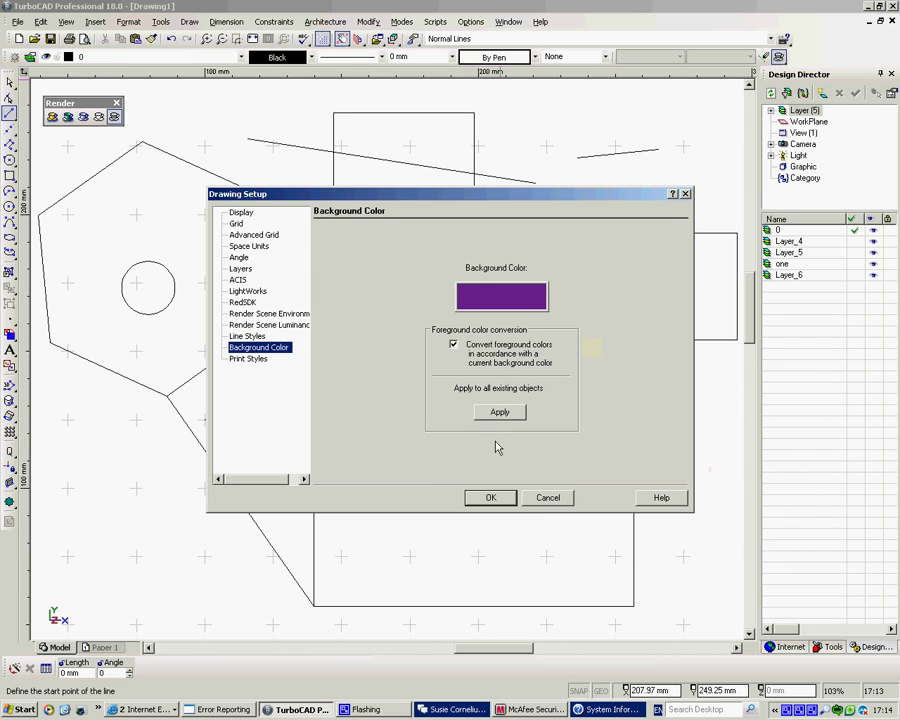
pyautogui.click(490, 498)
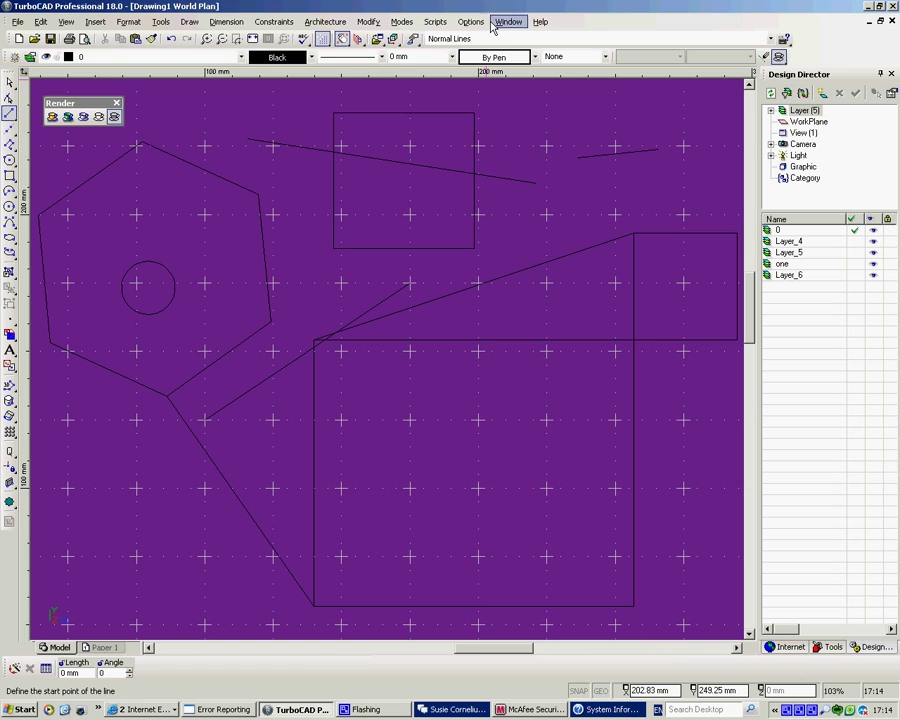
# View the drawing's print style settings and leave the drawing setup without changes.
pyautogui.click(467, 24)
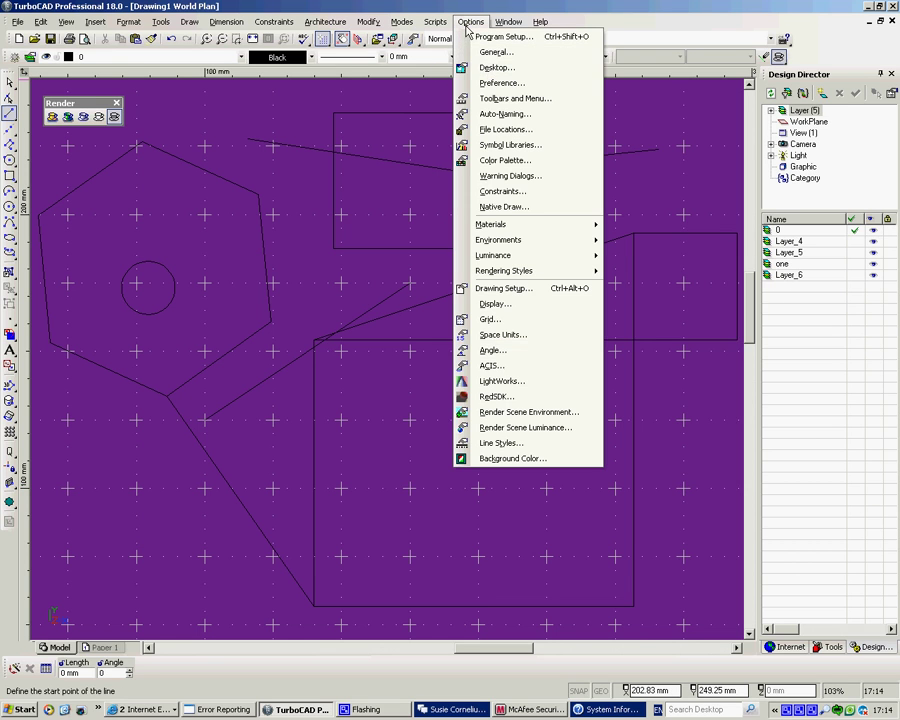
pyautogui.click(512, 459)
pyautogui.click(255, 360)
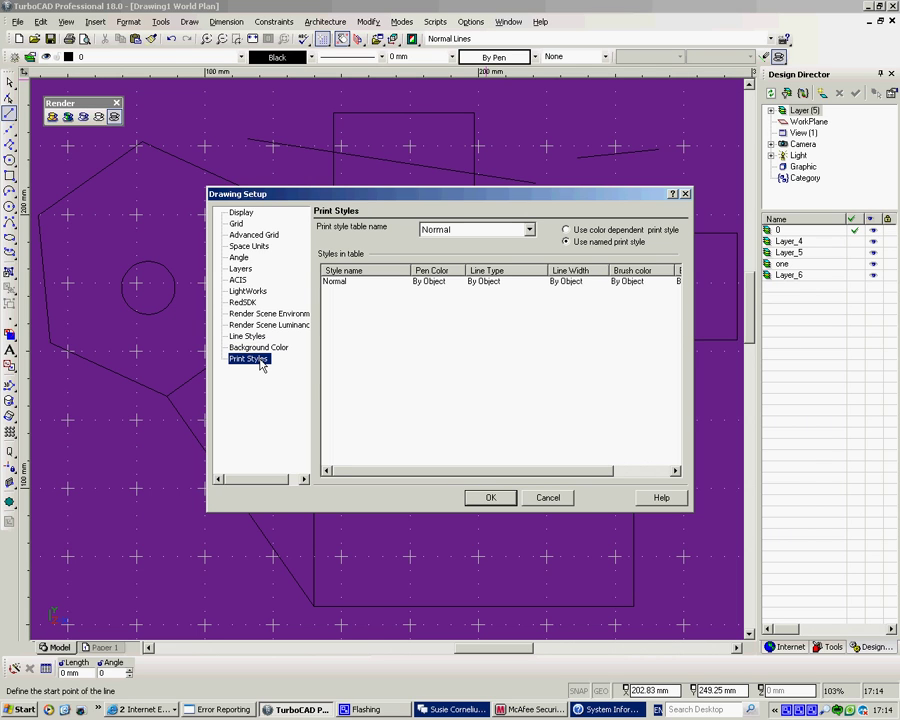
pyautogui.click(548, 498)
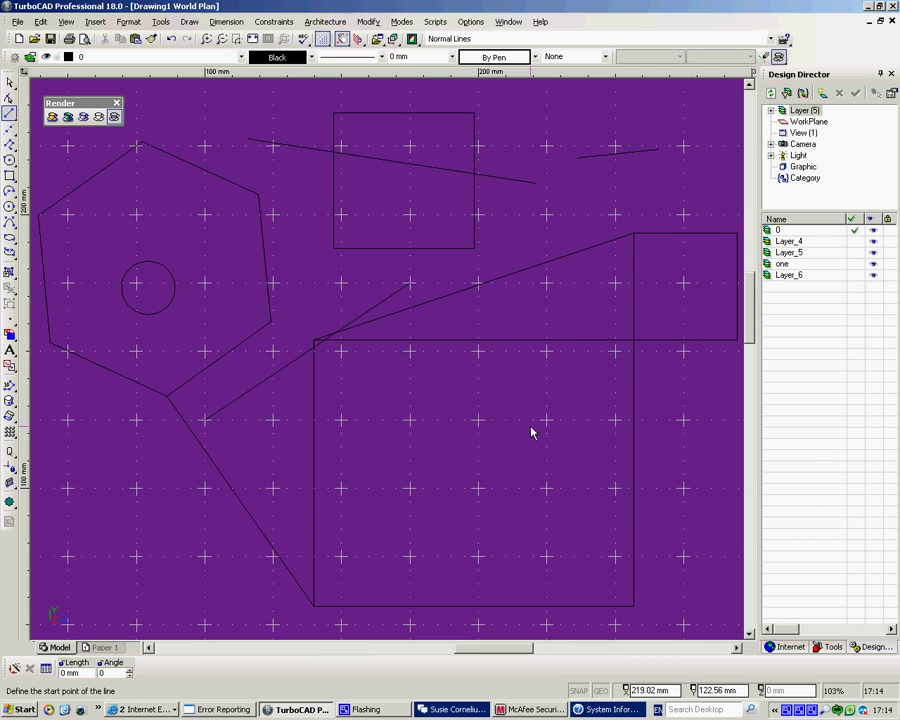
# Set the drawing's background color back to white and apply the drawing setup.
pyautogui.click(469, 22)
pyautogui.click(478, 455)
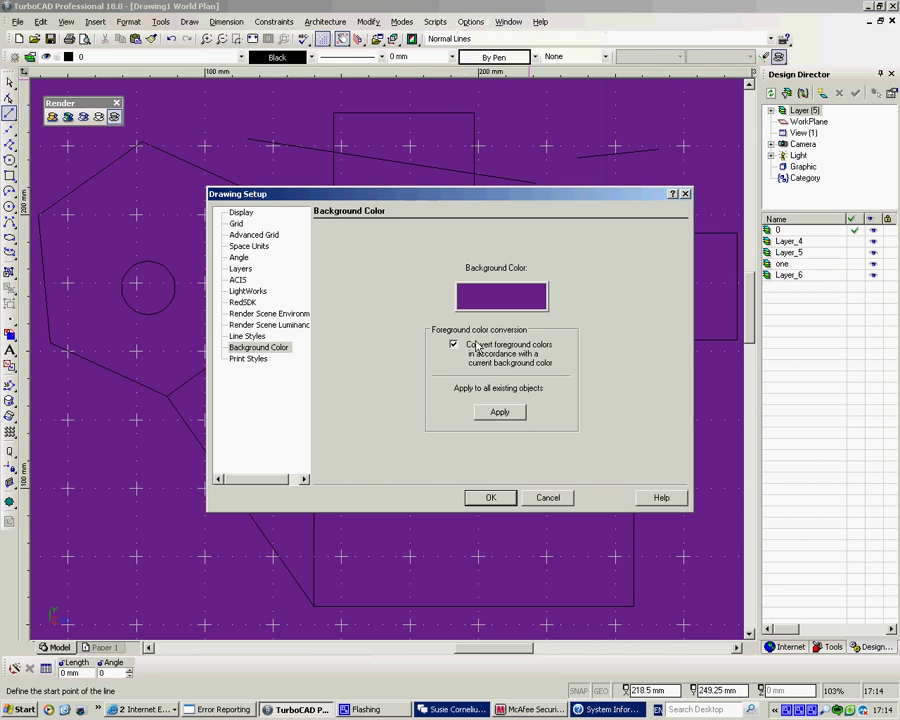
pyautogui.click(501, 296)
pyautogui.doubleClick(567, 350)
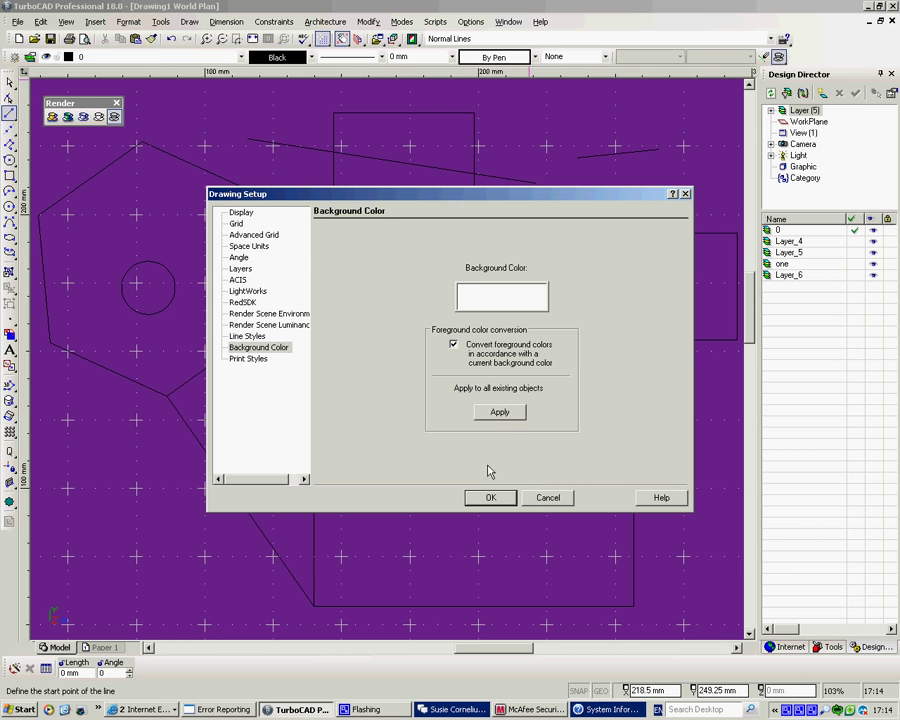
pyautogui.click(488, 498)
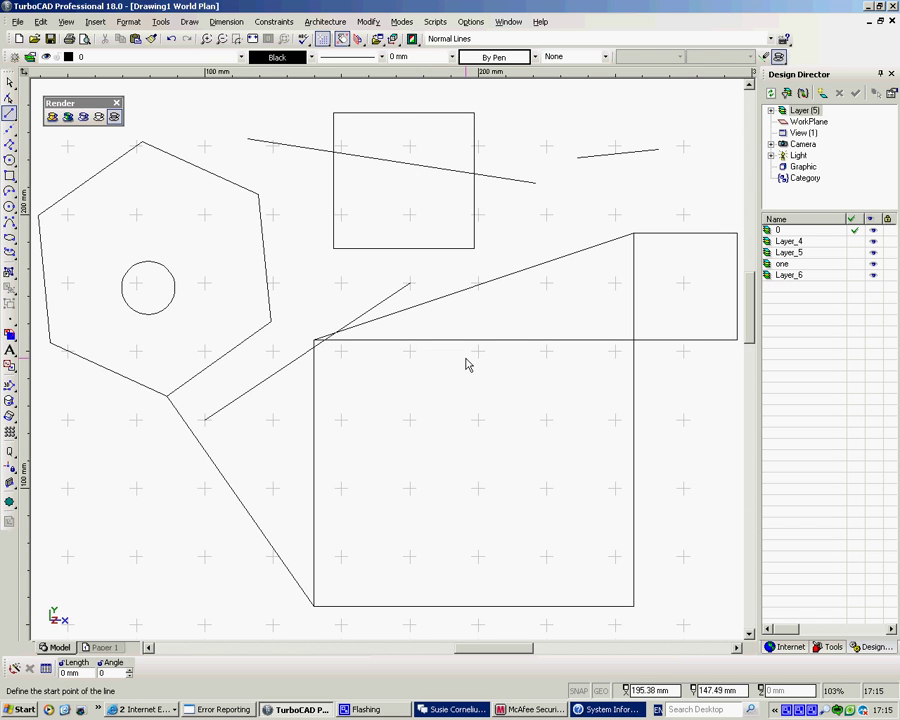
# Zoom in and out around the empty area beside the shapes, and fit the whole drawing back in view.
pyautogui.scroll(-3, 464, 362)
pyautogui.scroll(2, 406, 352)
pyautogui.scroll(4, 400, 362)
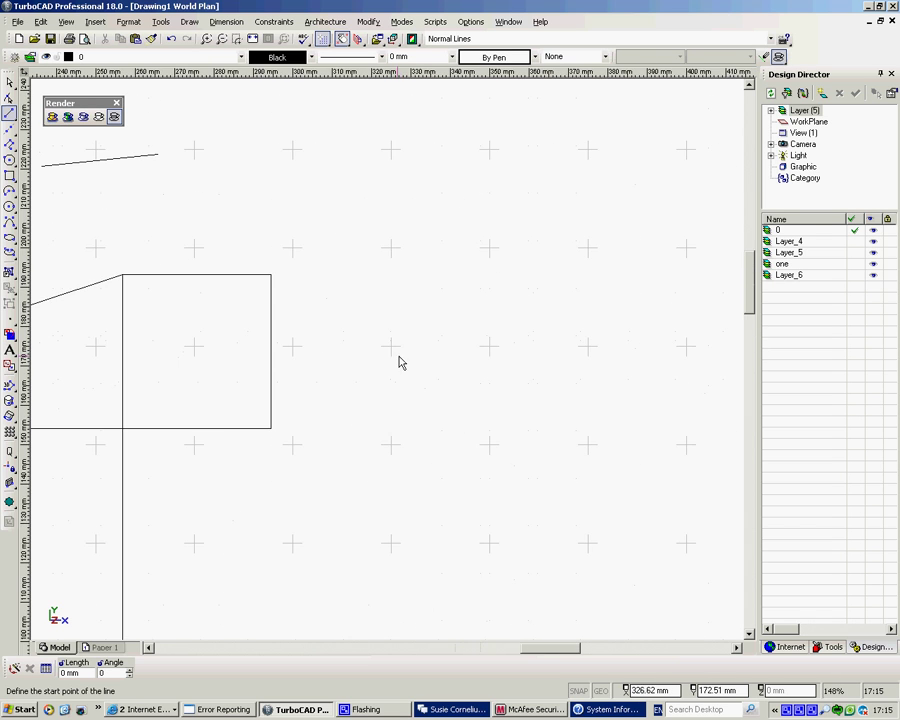
pyautogui.scroll(4, 390, 364)
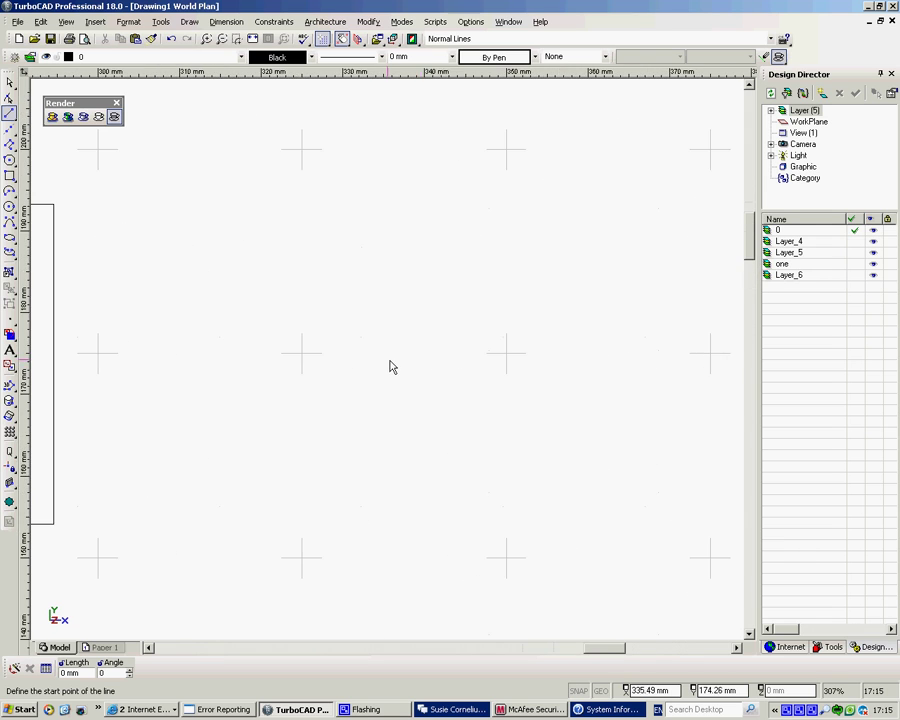
pyautogui.scroll(-3, 388, 362)
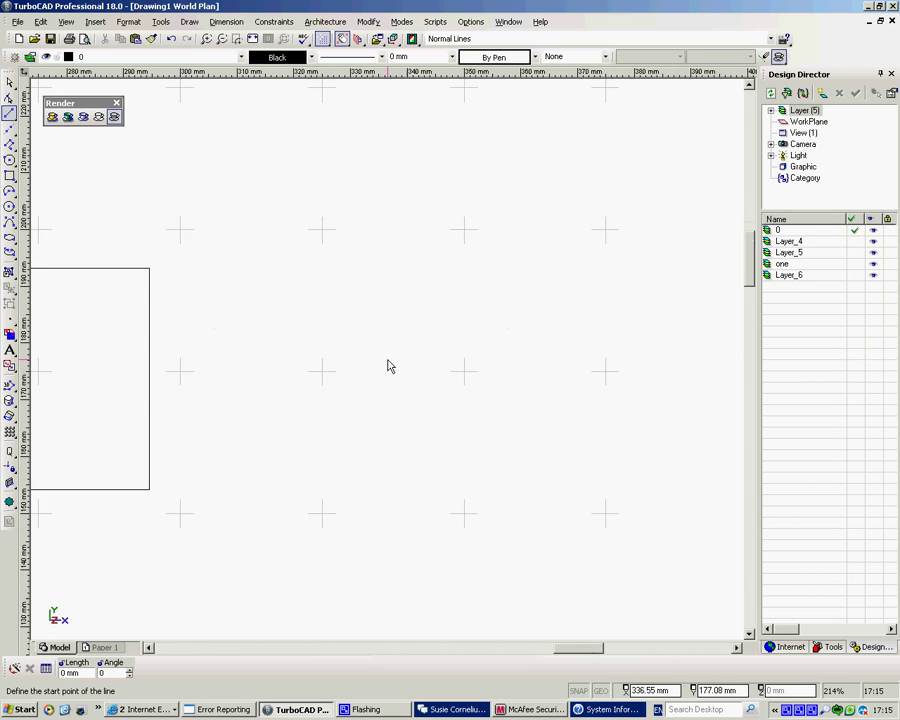
pyautogui.click(253, 38)
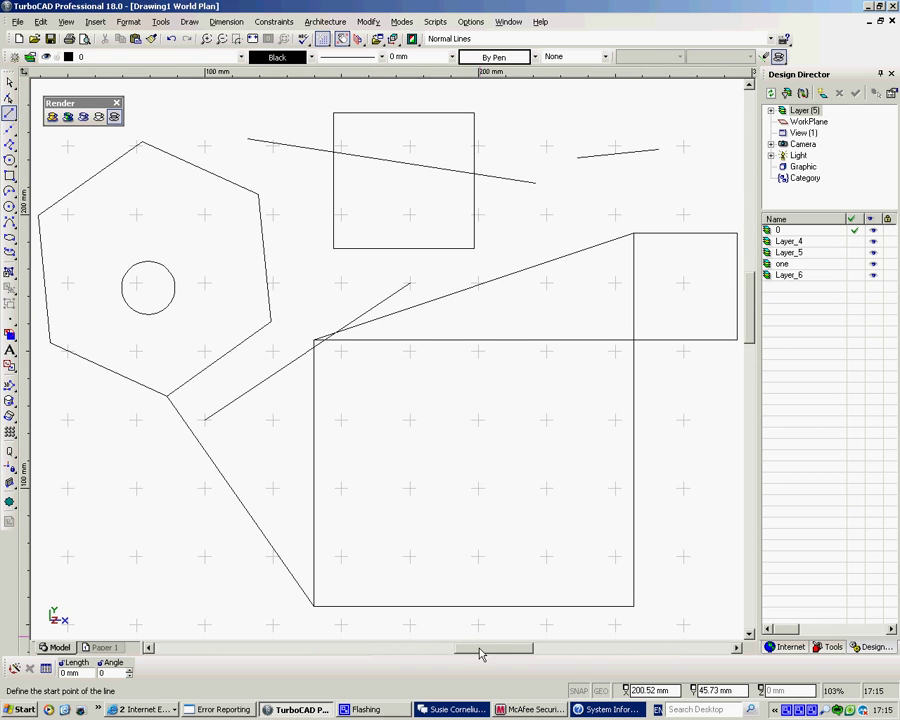
pyautogui.moveTo(478, 649)
pyautogui.mouseDown()
pyautogui.moveTo(630, 630)
pyautogui.moveTo(468, 420)
pyautogui.mouseUp()
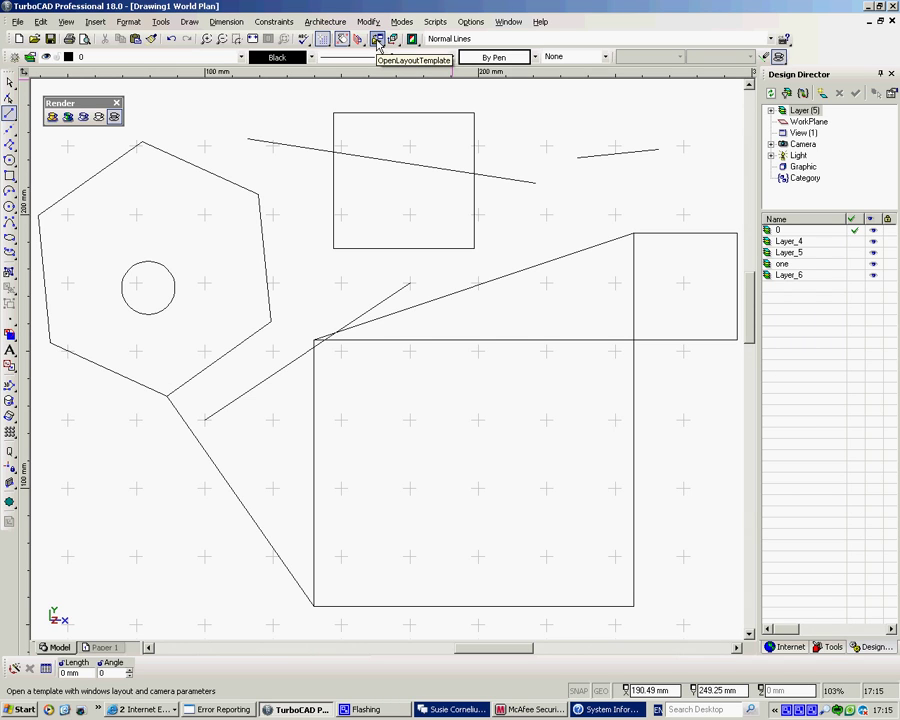
# Split the drawing window into the preset four-view layout with Front, Left, Plan and Iso_SE views.
pyautogui.click(378, 40)
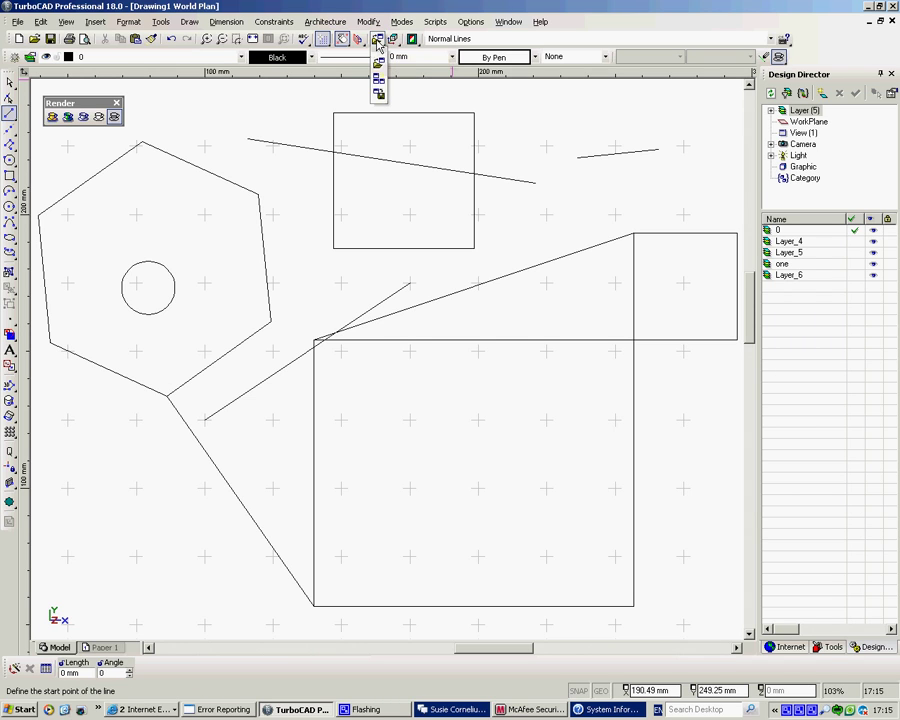
pyautogui.click(378, 78)
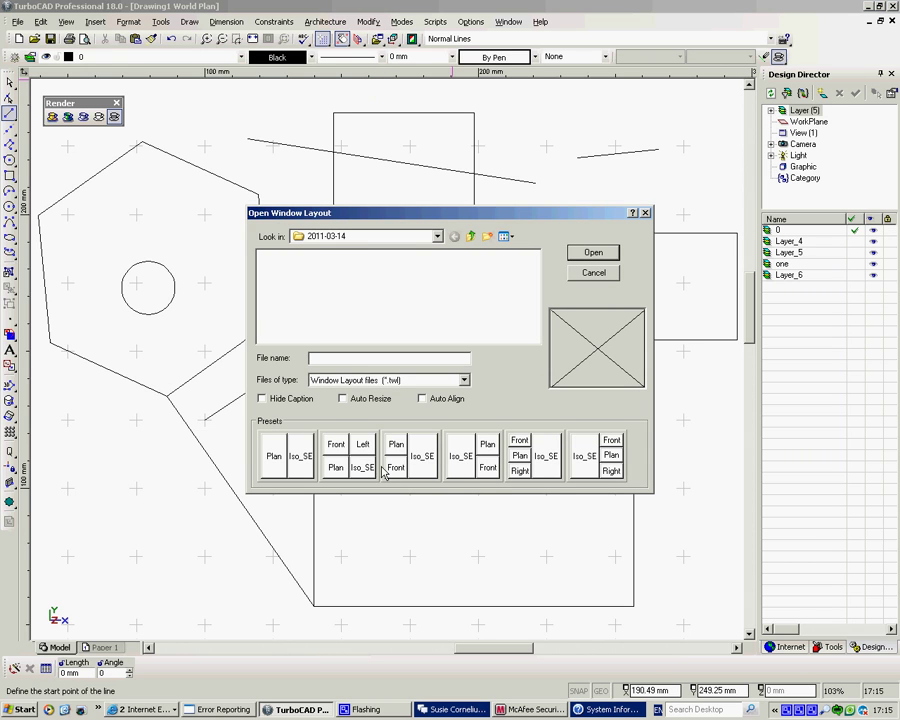
pyautogui.click(340, 456)
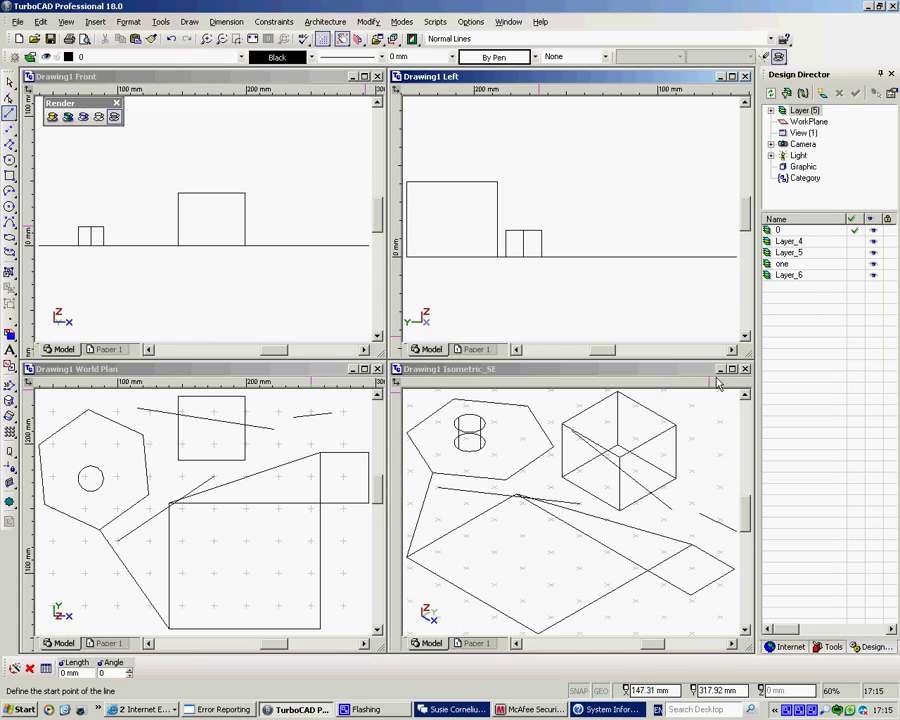
# Draw a 3D box in the isometric view, in front of the existing large box.
pyautogui.click(828, 648)
pyautogui.click(778, 244)
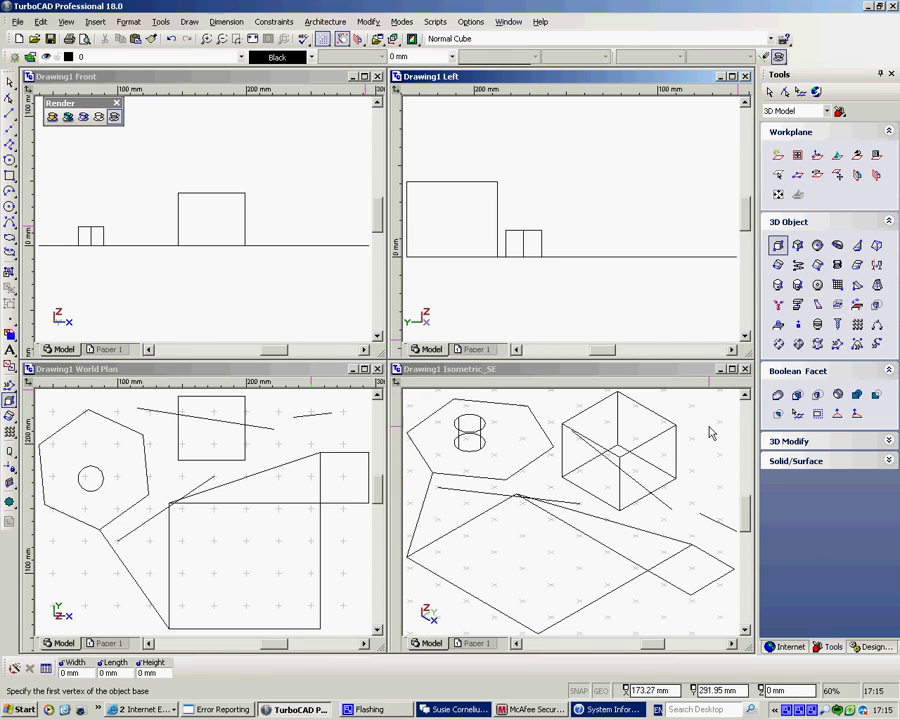
pyautogui.click(630, 514)
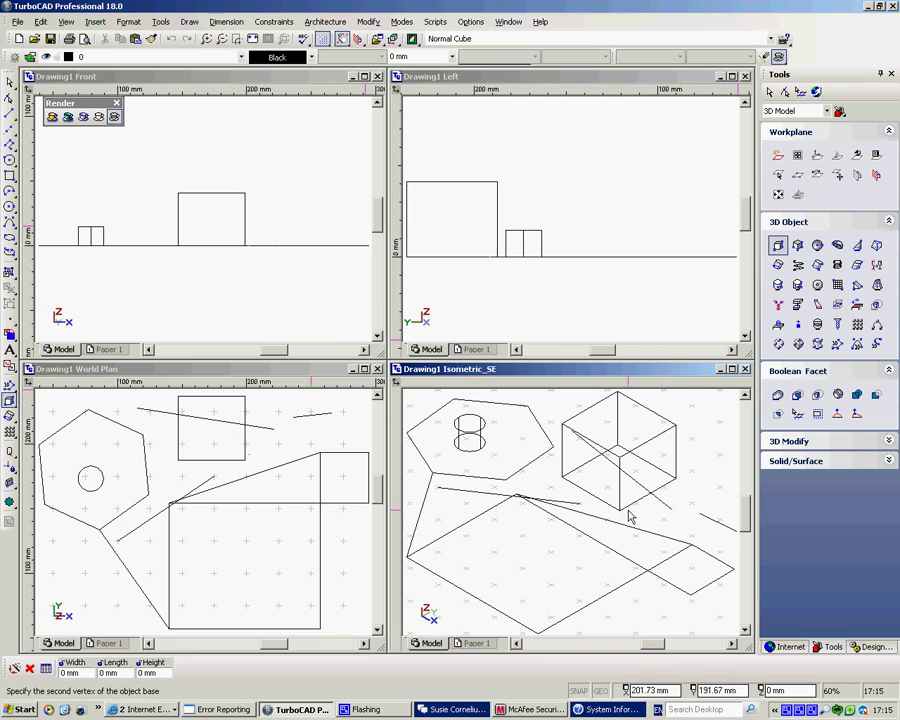
pyautogui.click(710, 516)
pyautogui.click(705, 476)
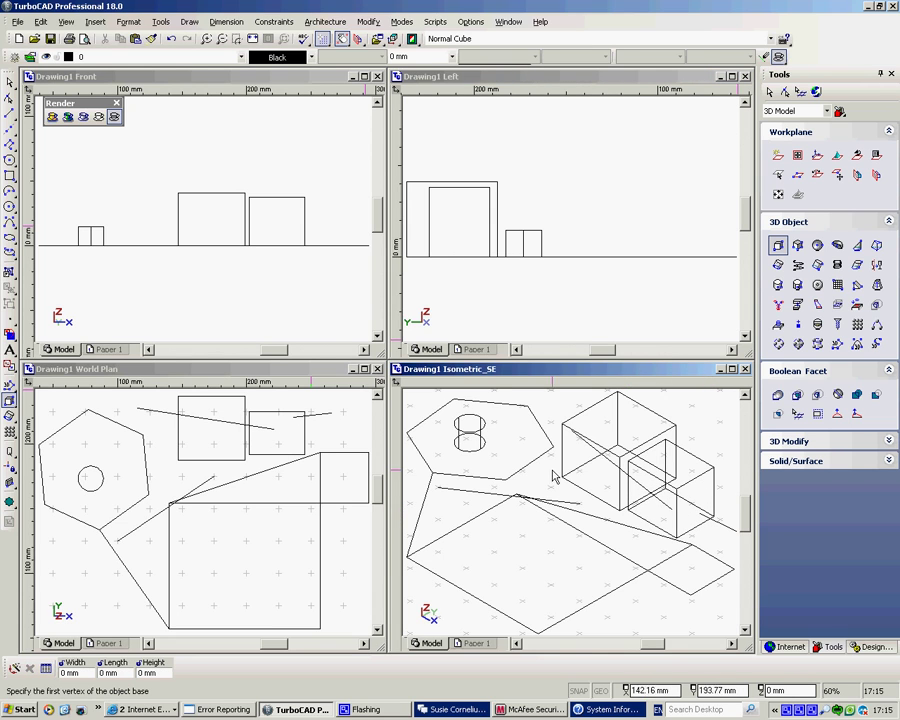
pyautogui.click(205, 553)
pyautogui.click(250, 576)
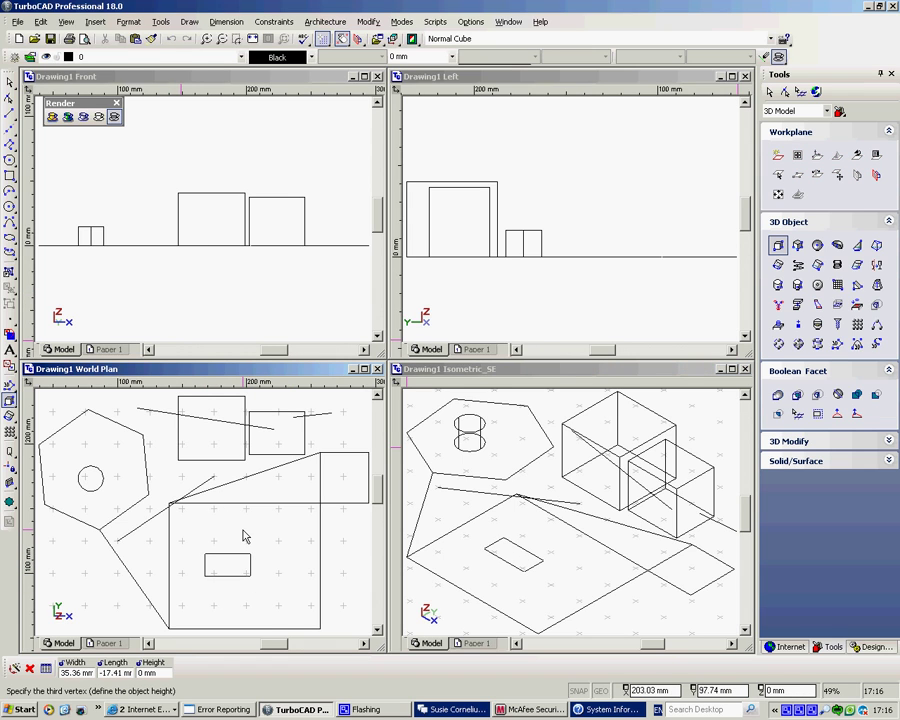
pyautogui.rightClick(150, 565)
pyautogui.click(178, 556)
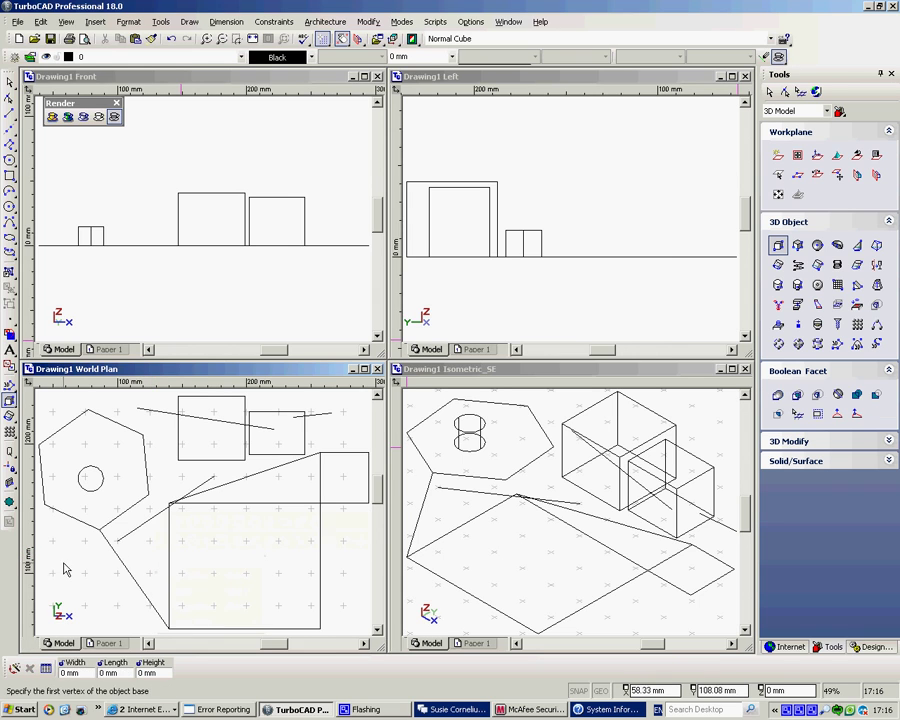
# Draw a box with a base about 49.5 by 27.2 mm below the hexagon in the plan view, setting its height in the isometric view.
pyautogui.click(62, 568)
pyautogui.click(126, 603)
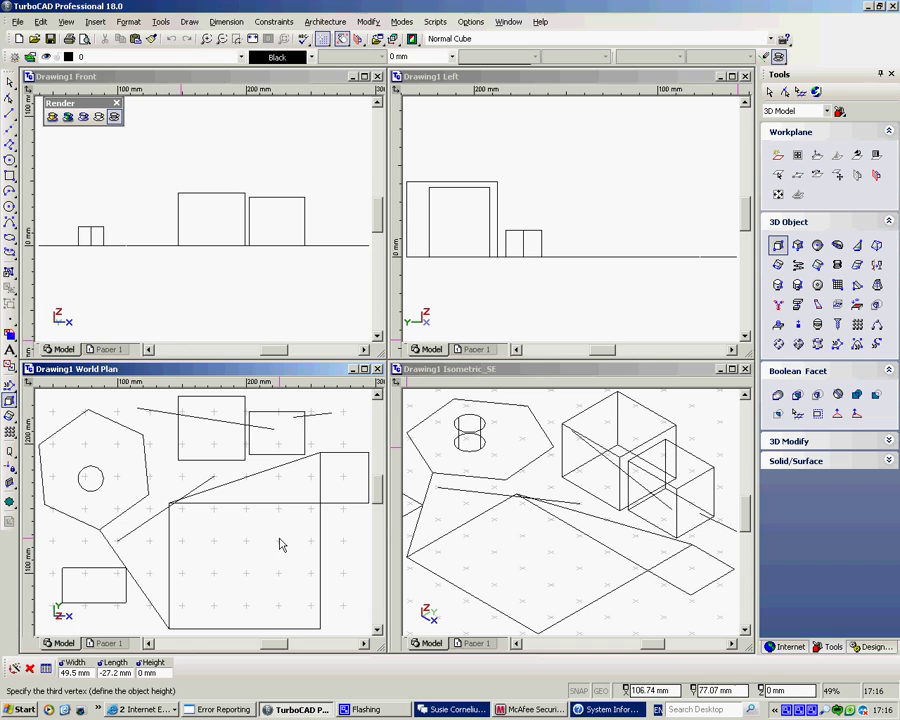
pyautogui.click(466, 526)
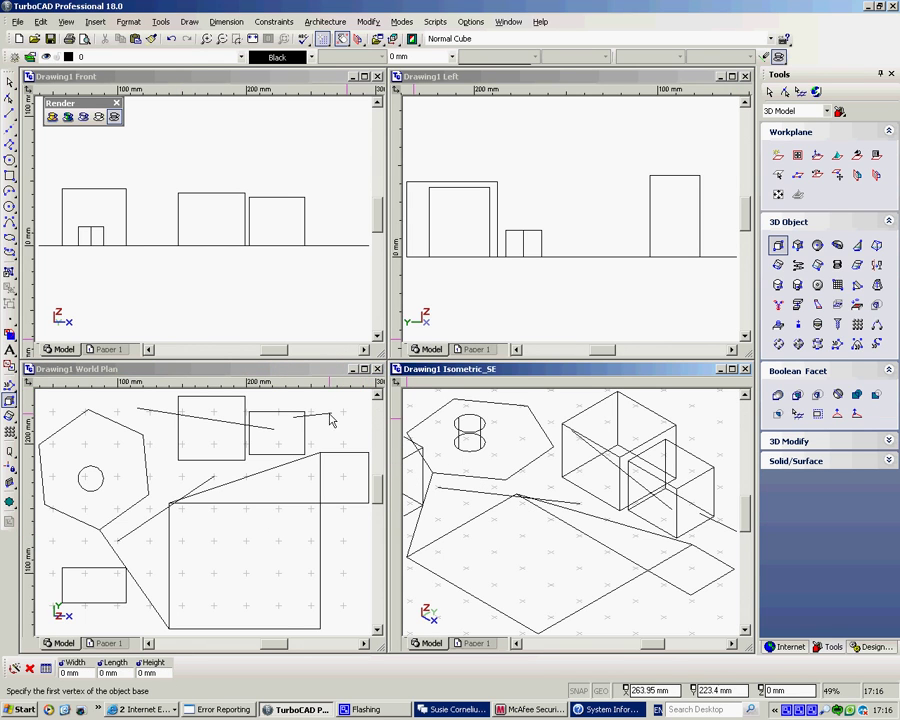
# Maximize the isometric view and display the model with hidden-line rendering.
pyautogui.click(731, 370)
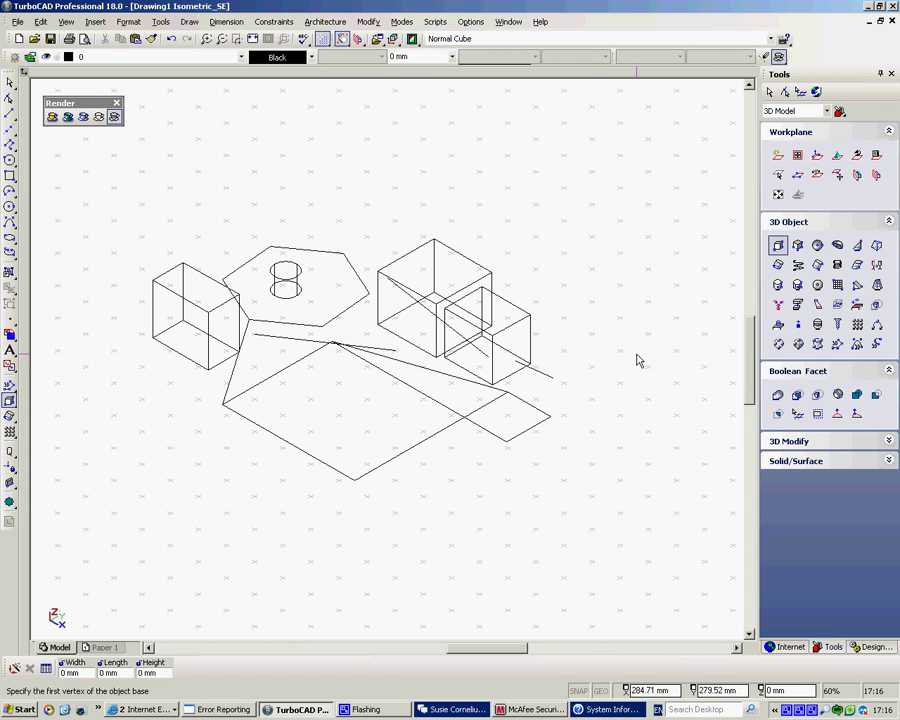
pyautogui.scroll(1, 388, 363)
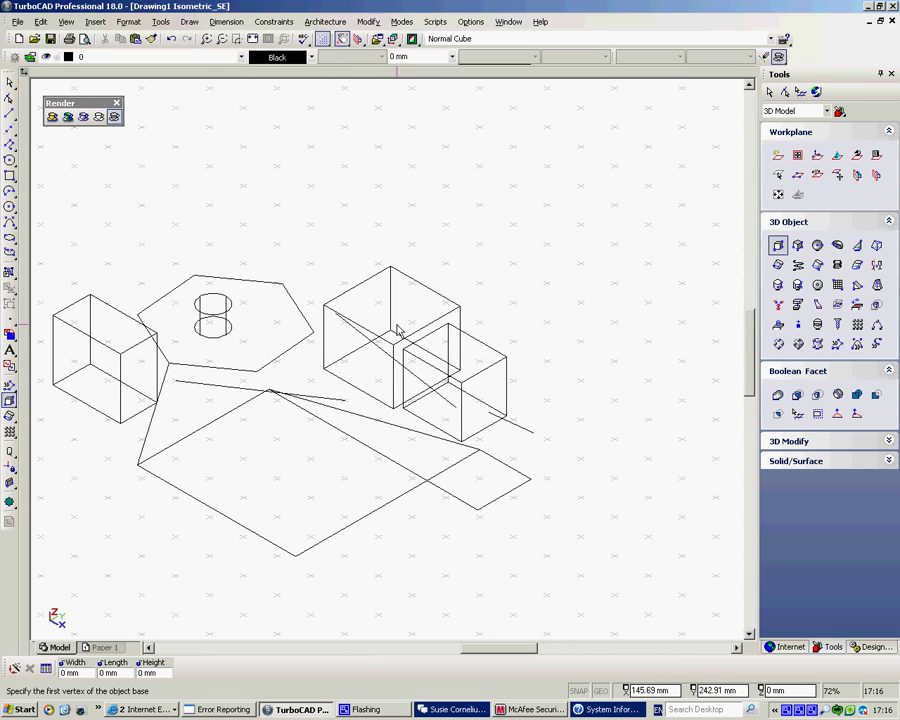
pyautogui.click(99, 116)
pyautogui.moveTo(302, 374); pyautogui.dragTo(390, 366, button='middle')
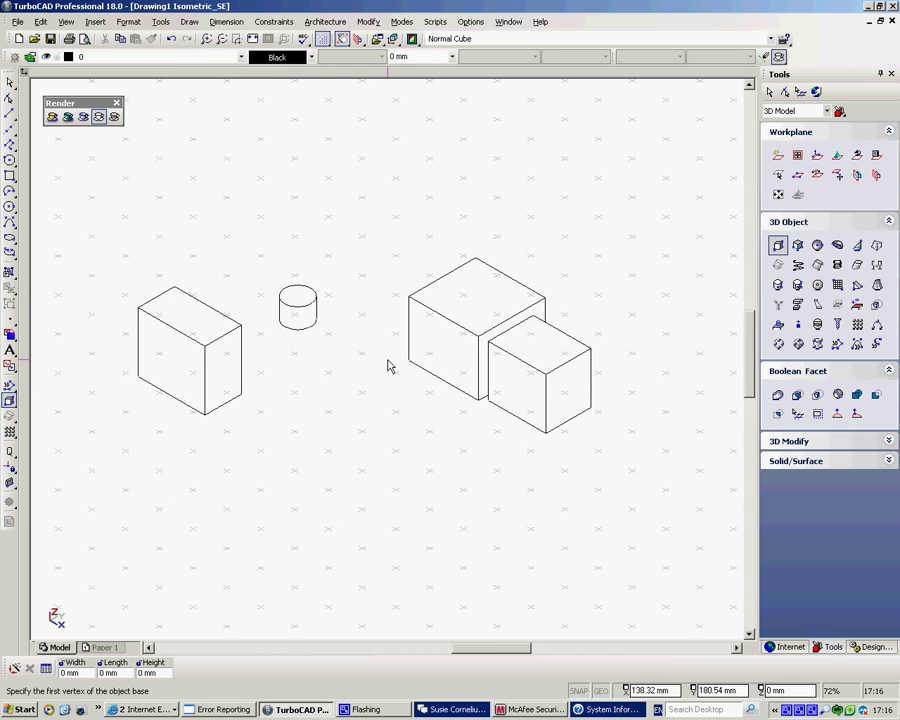
# Turn off the grid in the isometric view.
pyautogui.press('F7')
pyautogui.scroll(1, 390, 366)
pyautogui.scroll(-1, 390, 366)
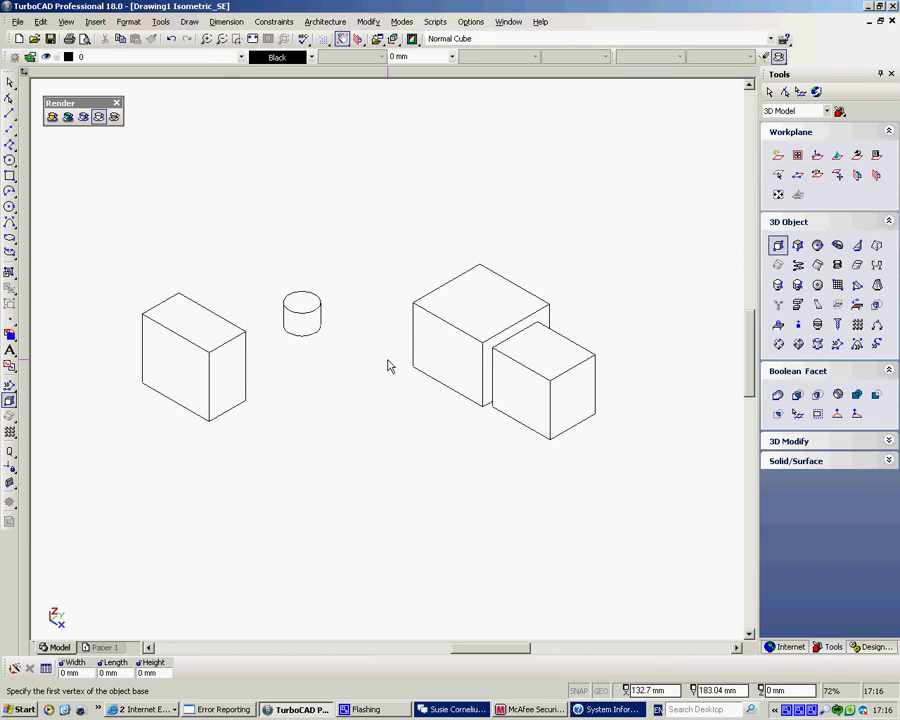